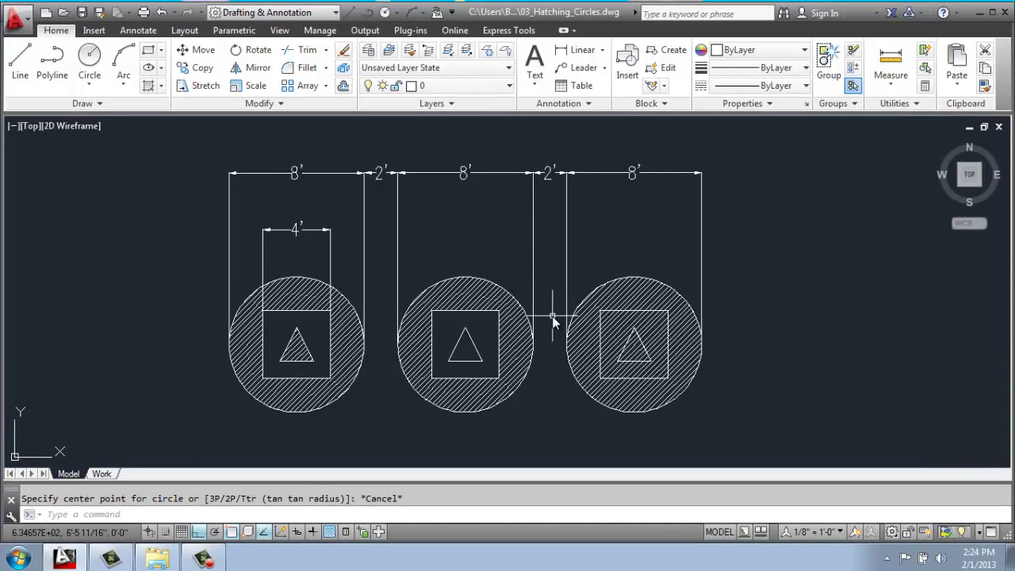
- Draw a 4'-radius (8-ft) circle to the right of the three hatched circles
click(551, 321)
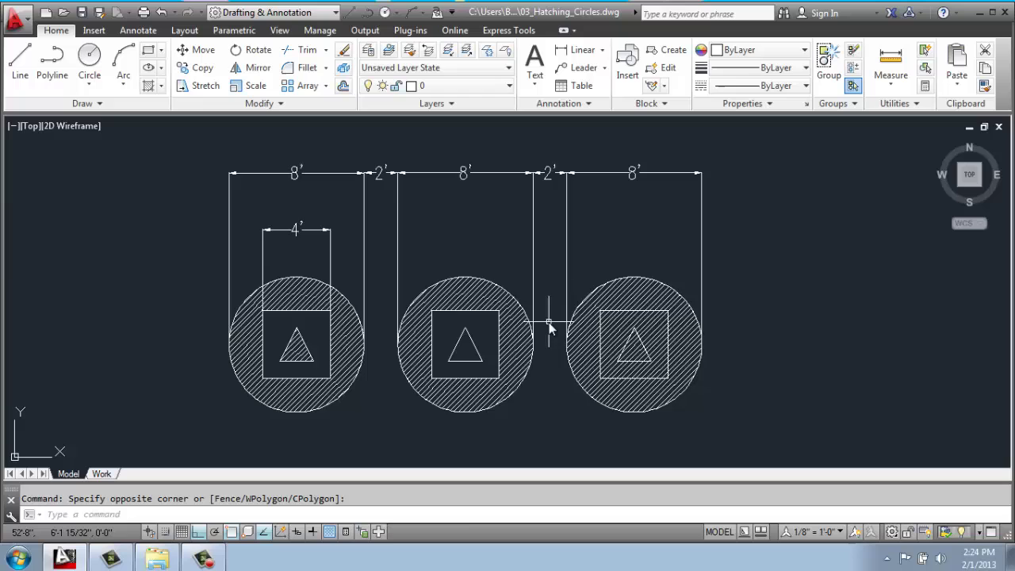
middle_drag(552, 321, 593, 320)
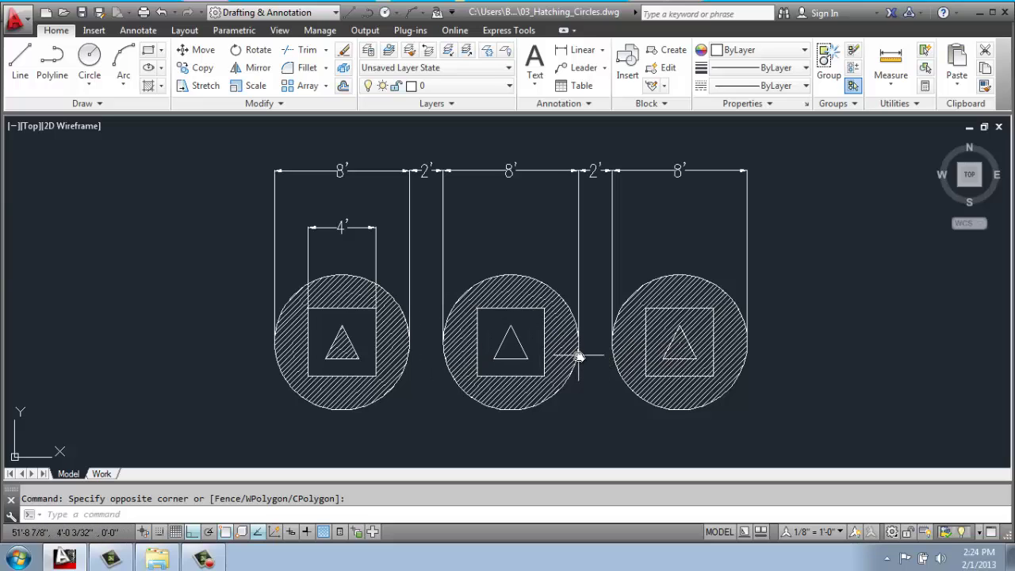
scroll(580, 337, down, 2)
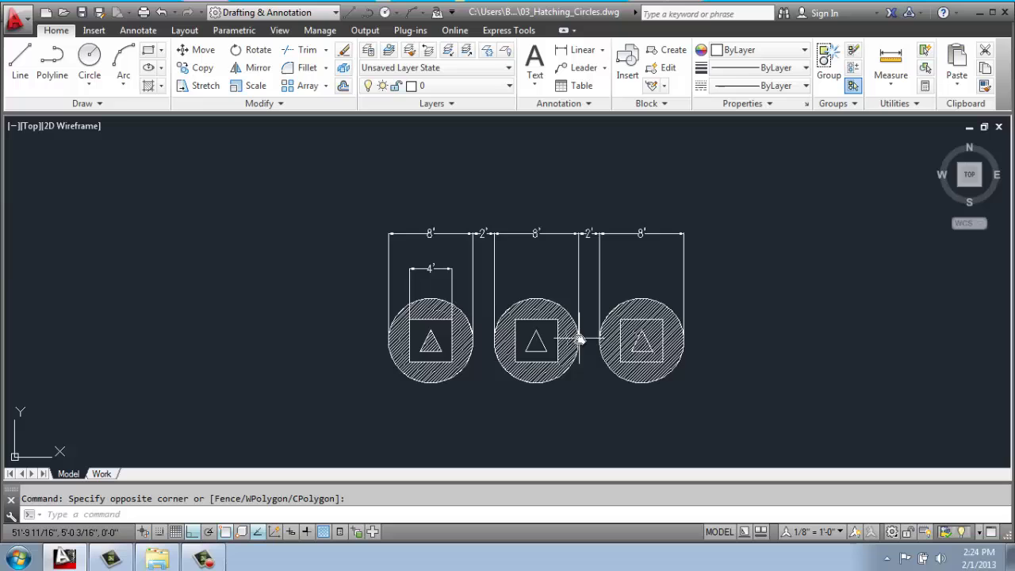
mouse_move(625, 311)
middle_down()
mouse_move(480, 277)
mouse_move(361, 300)
middle_up()
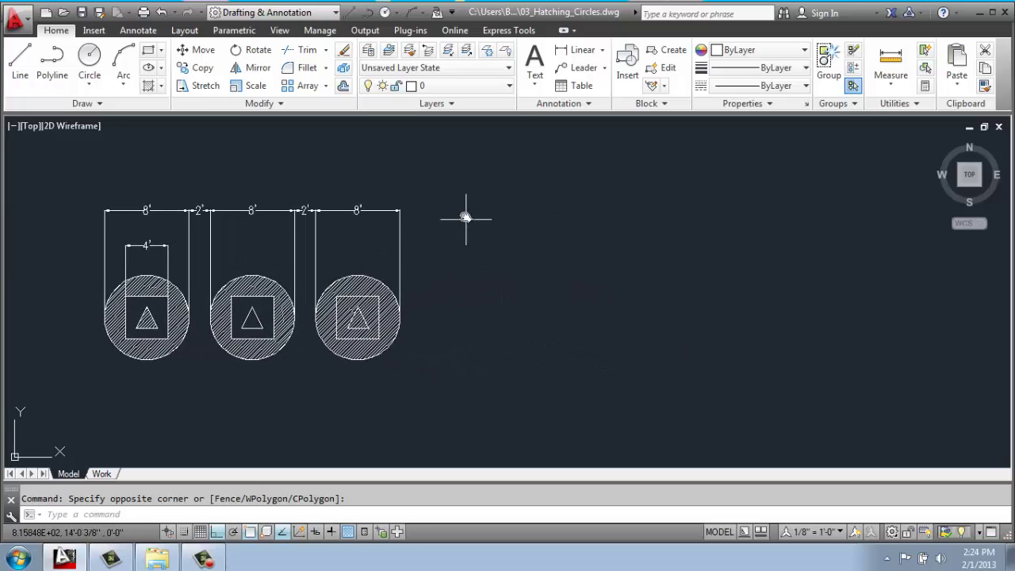
click(91, 60)
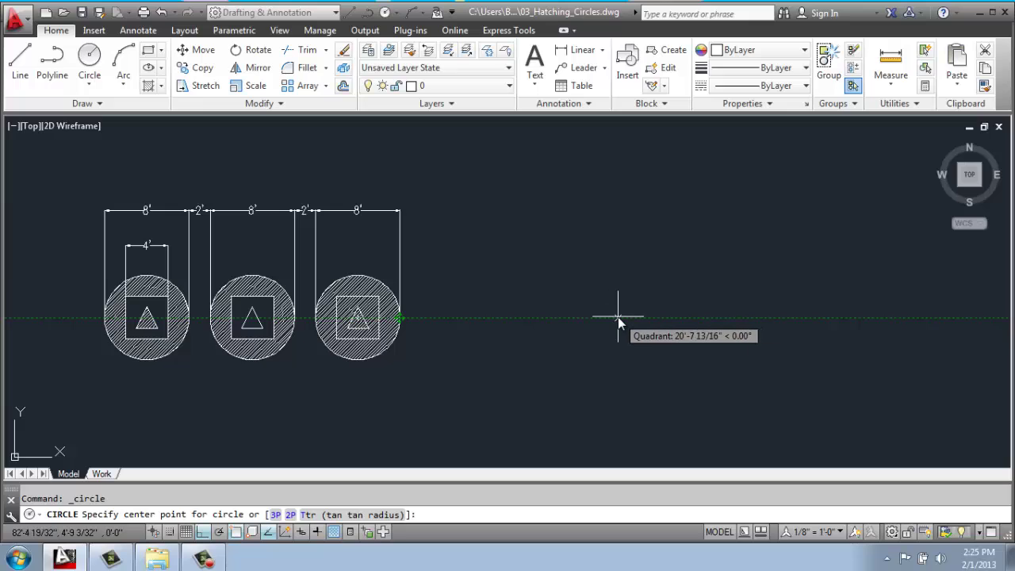
click(618, 317)
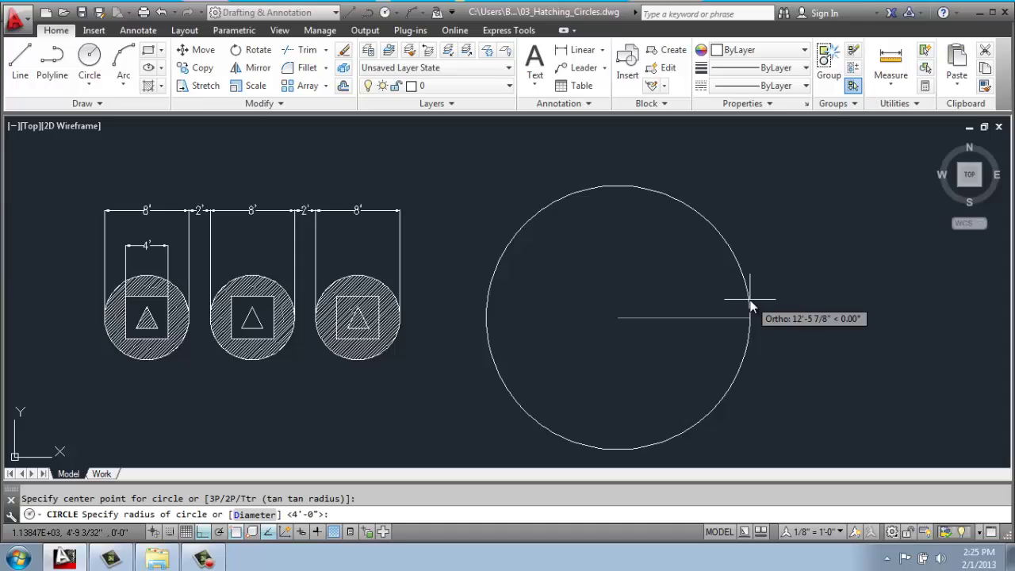
key(Return)
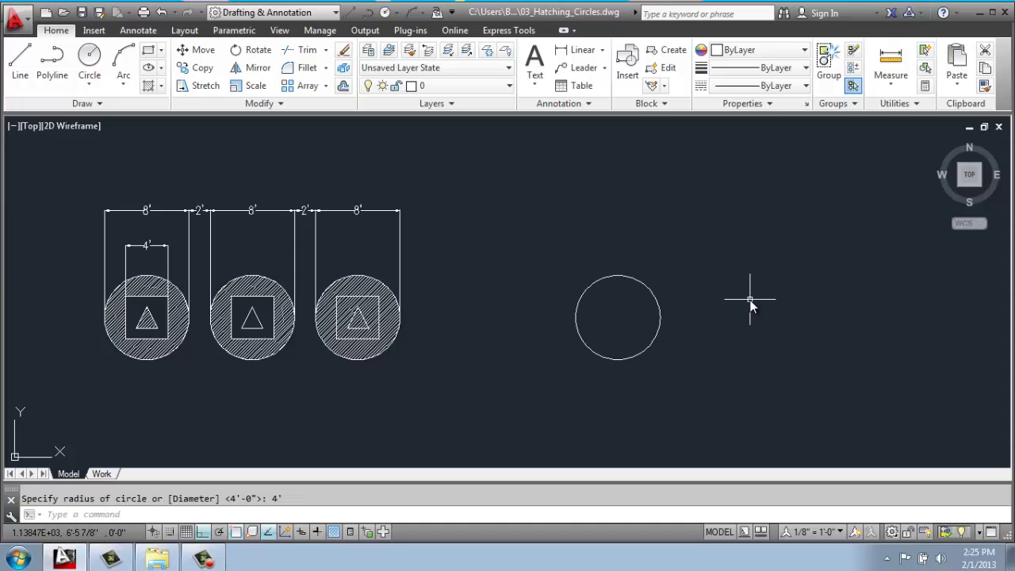
scroll(646, 339, up, 2)
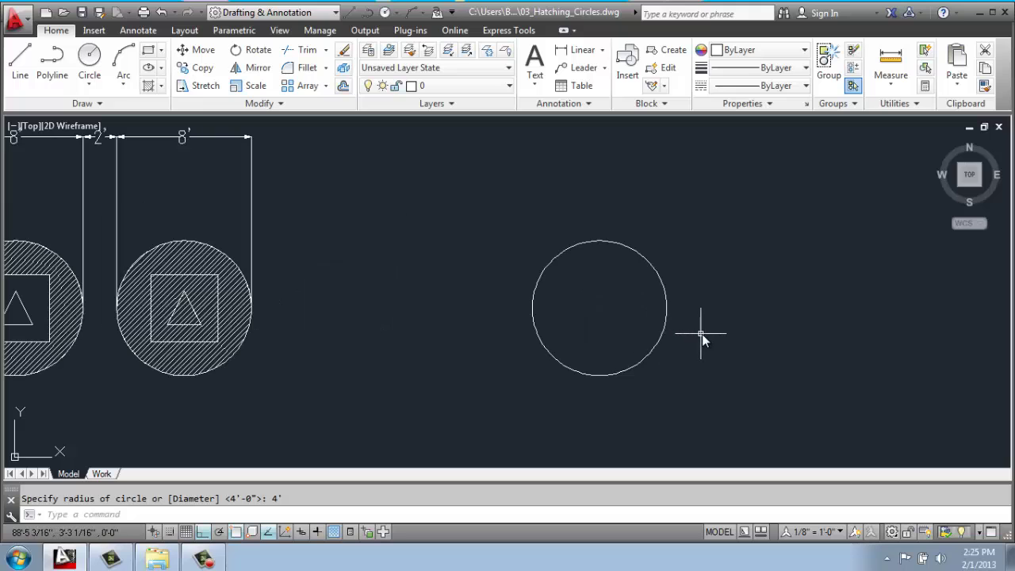
middle_drag(703, 335, 741, 333)
scroll(741, 333, down, 2)
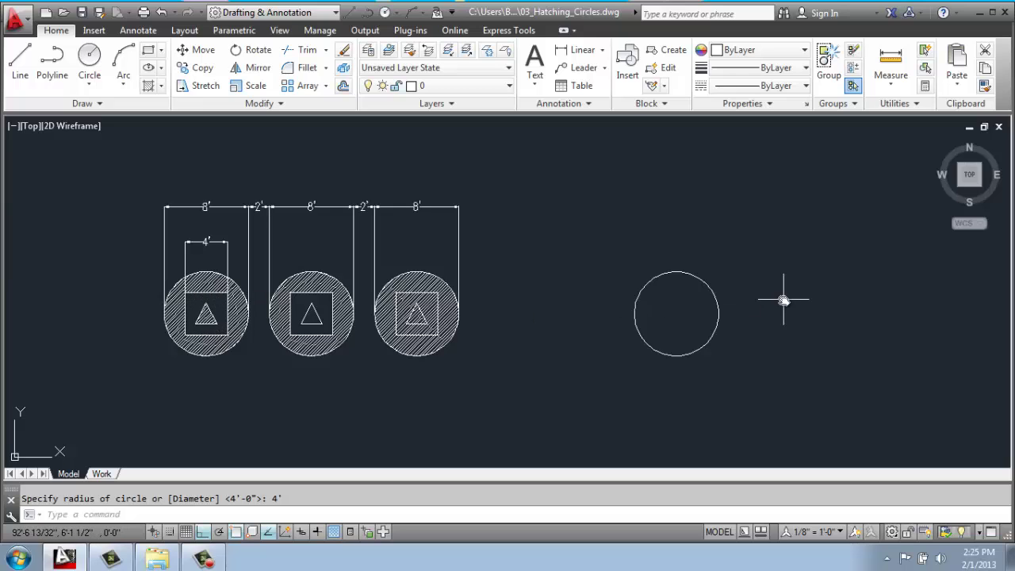
middle_drag(783, 295, 571, 290)
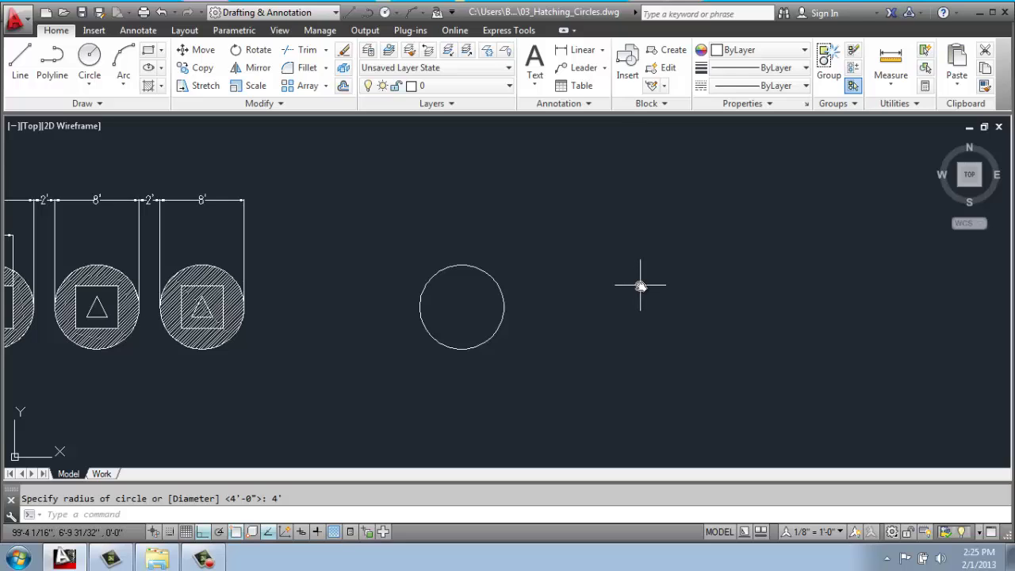
- Draw a closed 4' by 4' polyline square beside the new circle
click(54, 64)
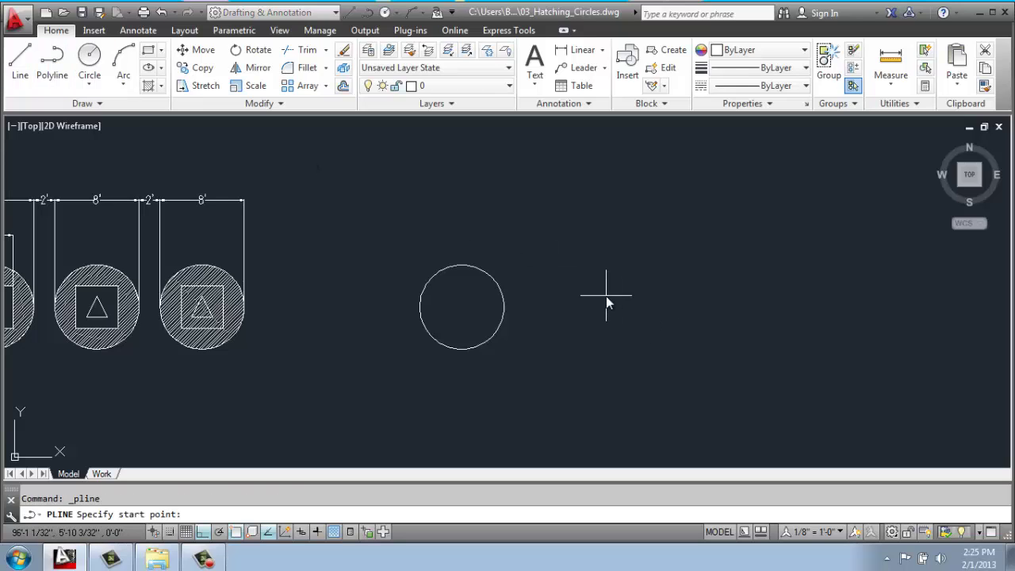
click(606, 295)
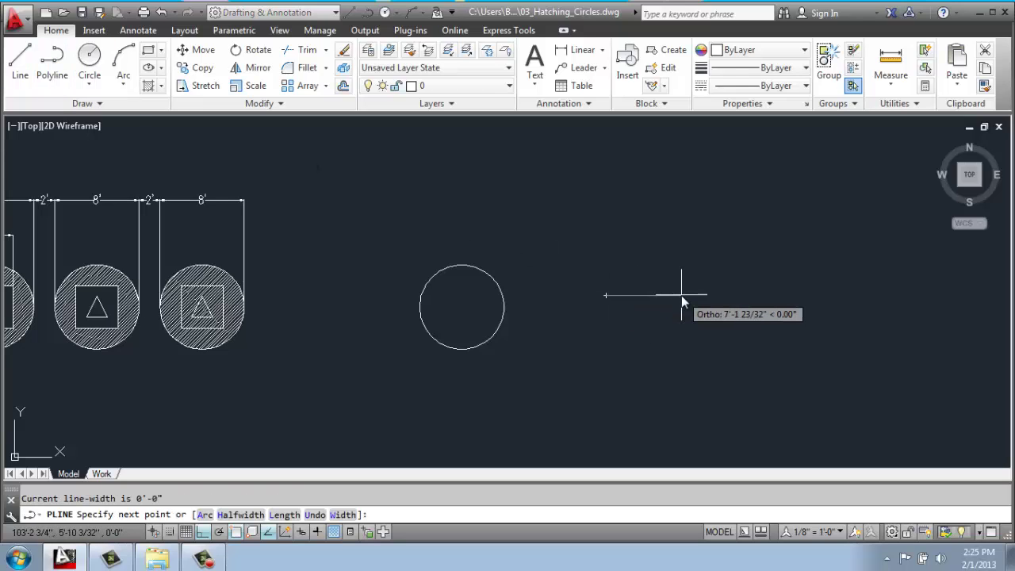
text(4')
key(Return)
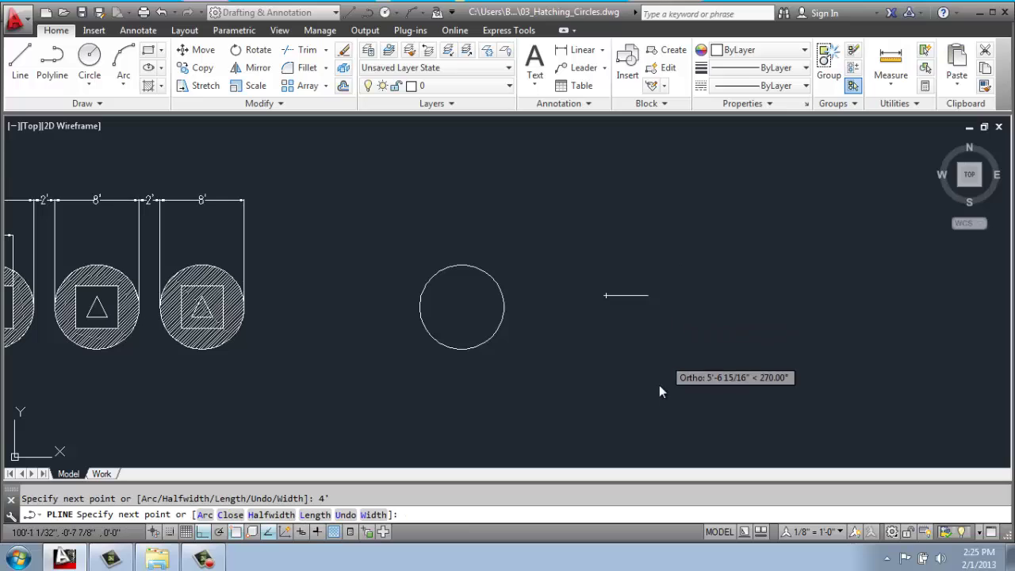
text(4')
key(Return)
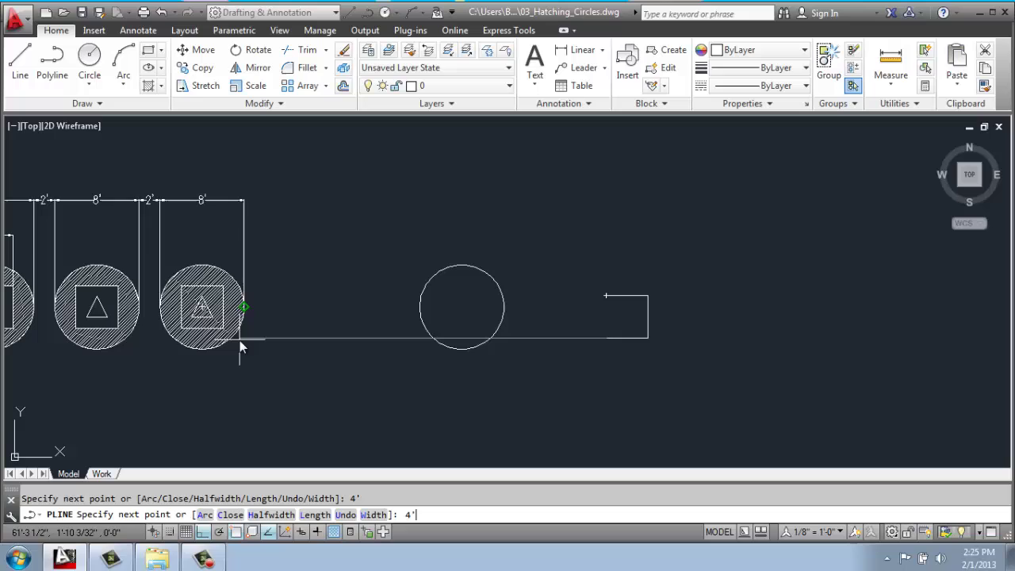
text(c)
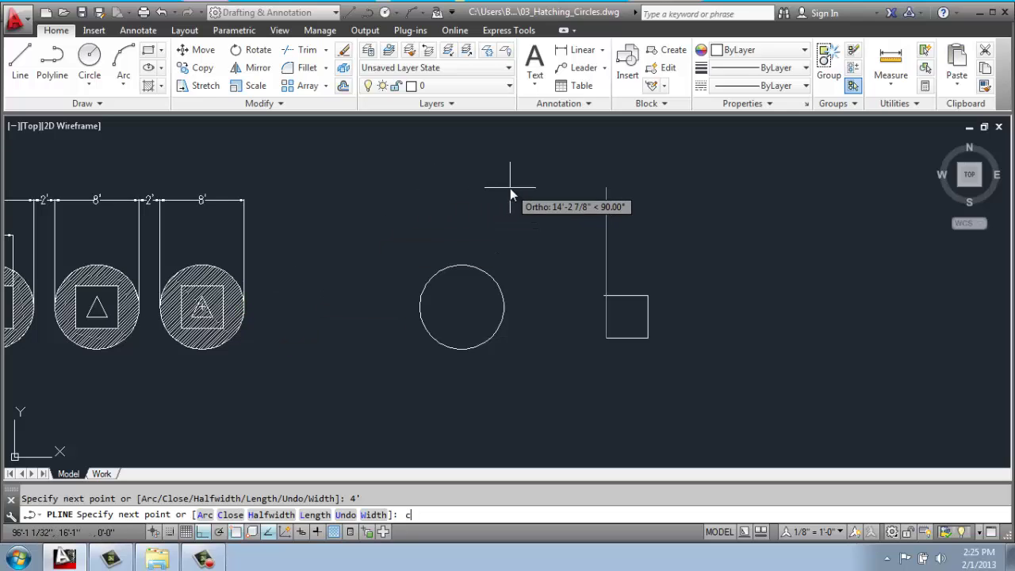
key(Return)
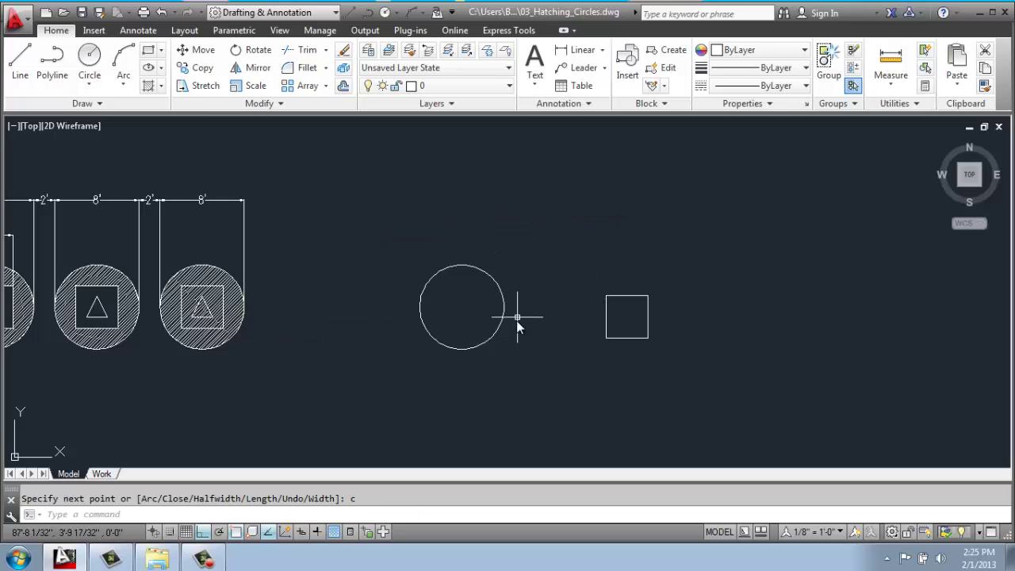
- Draw a vertical helper line joining the square's top and bottom midpoints
text(l)
key(Return)
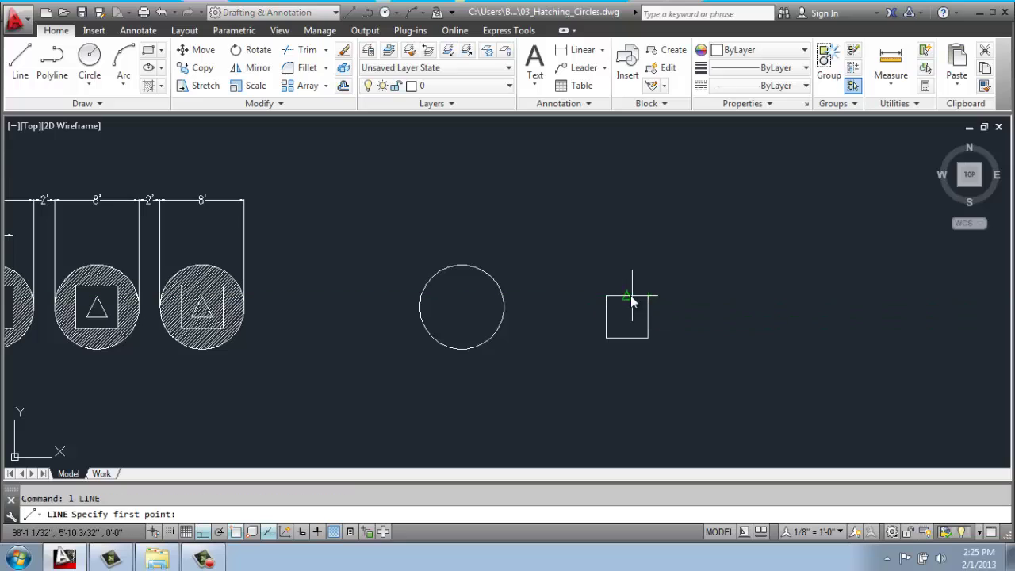
click(627, 297)
click(627, 339)
key(Return)
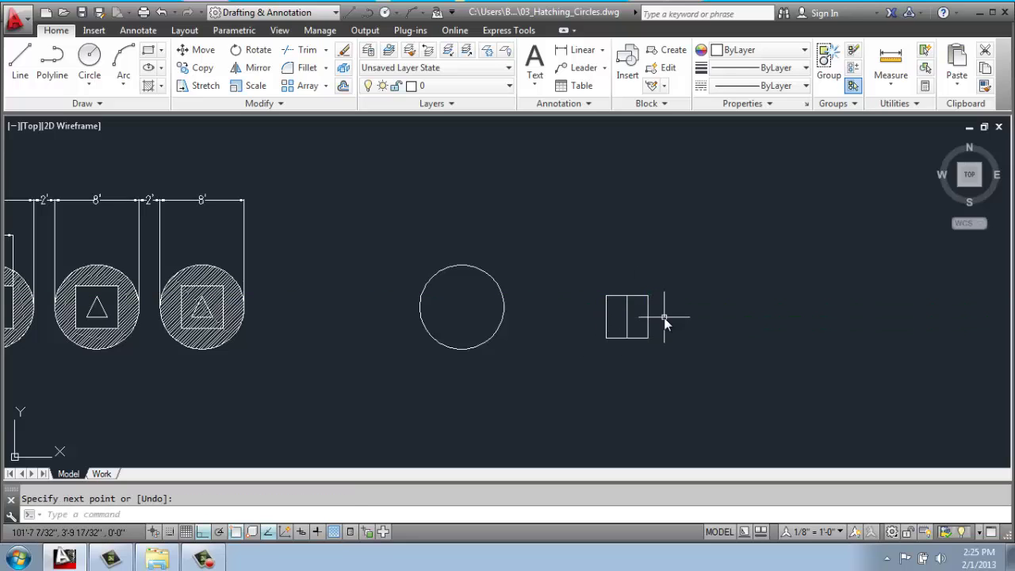
- Move the square and helper line so the square's centre lands on the circle's centre
key(Return)
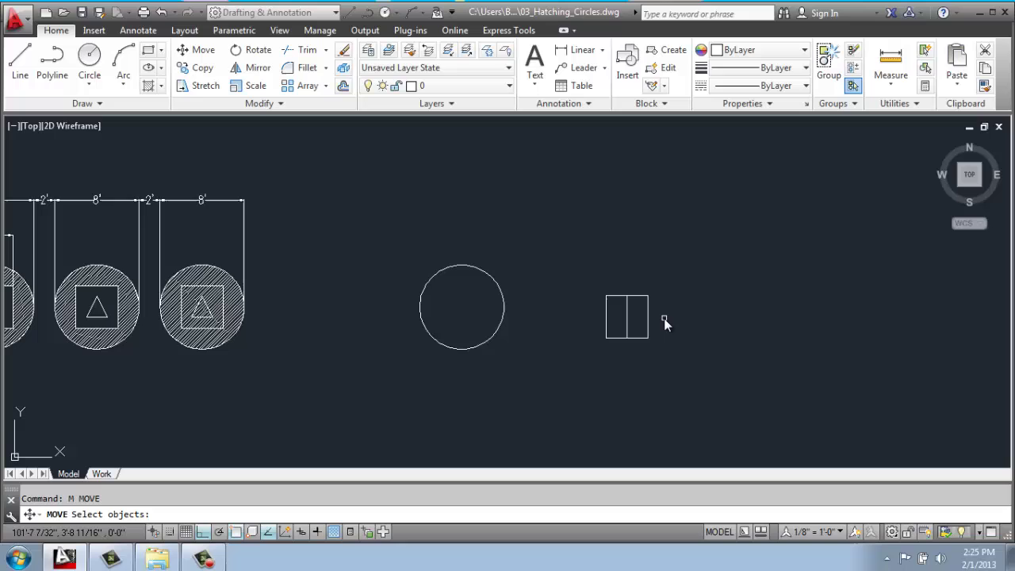
click(678, 279)
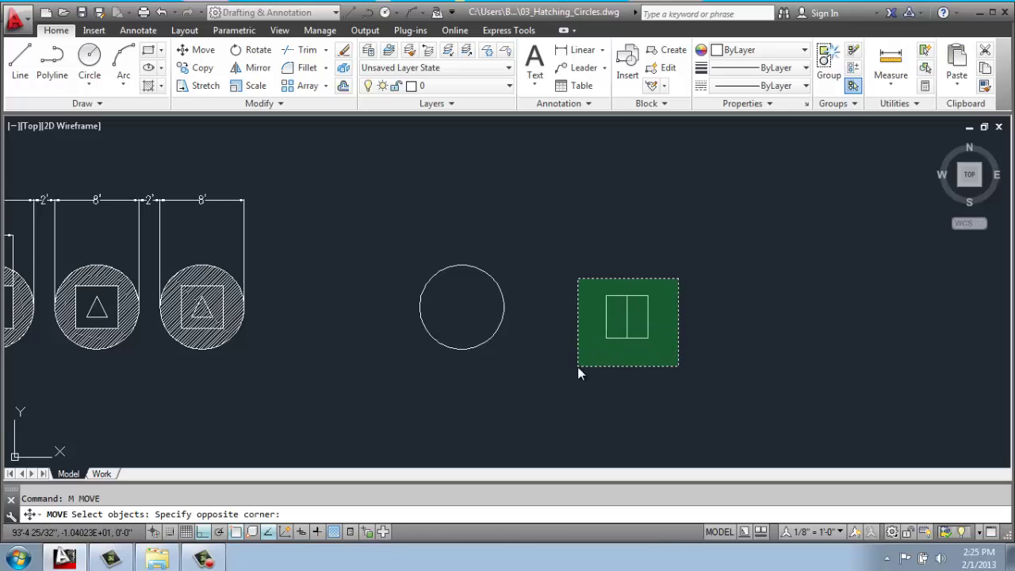
click(578, 368)
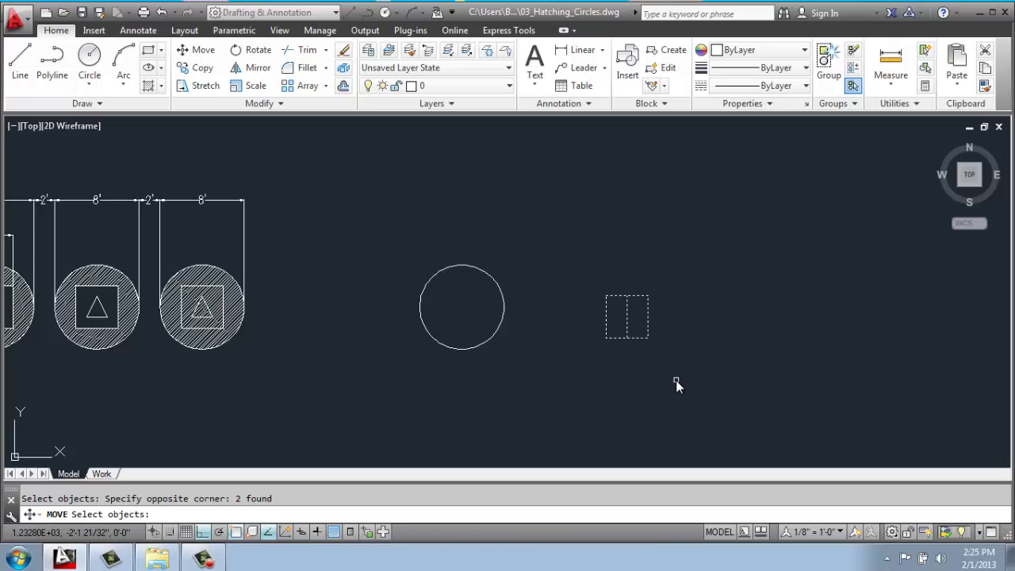
key(Return)
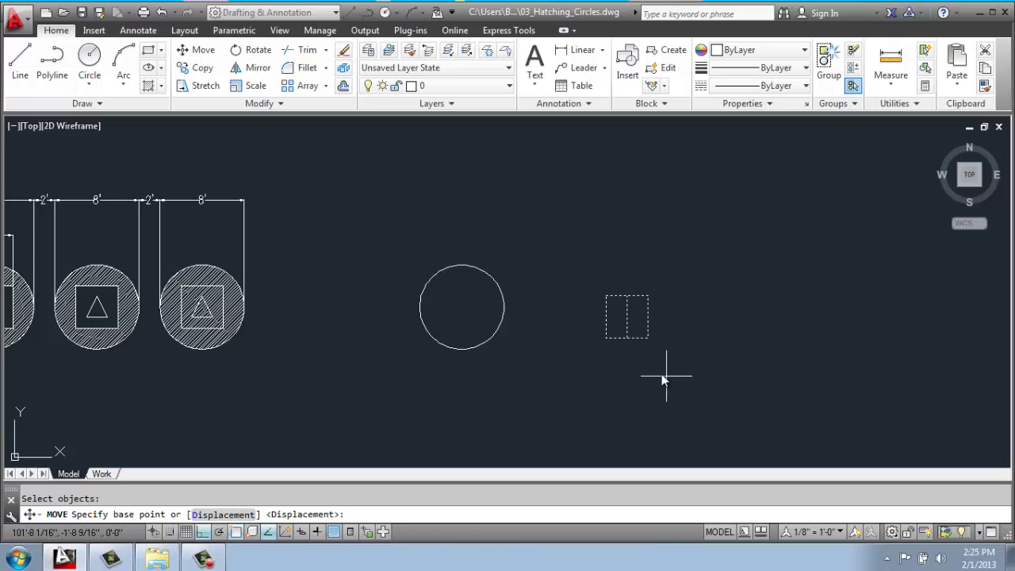
click(626, 317)
click(462, 307)
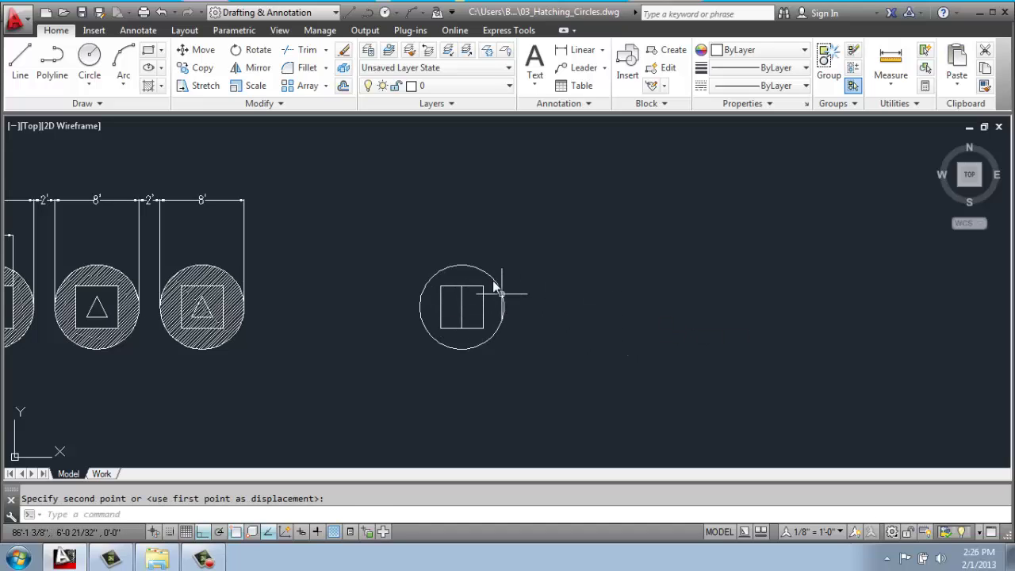
- Erase the helper centre line from the square
scroll(421, 300, up, 2)
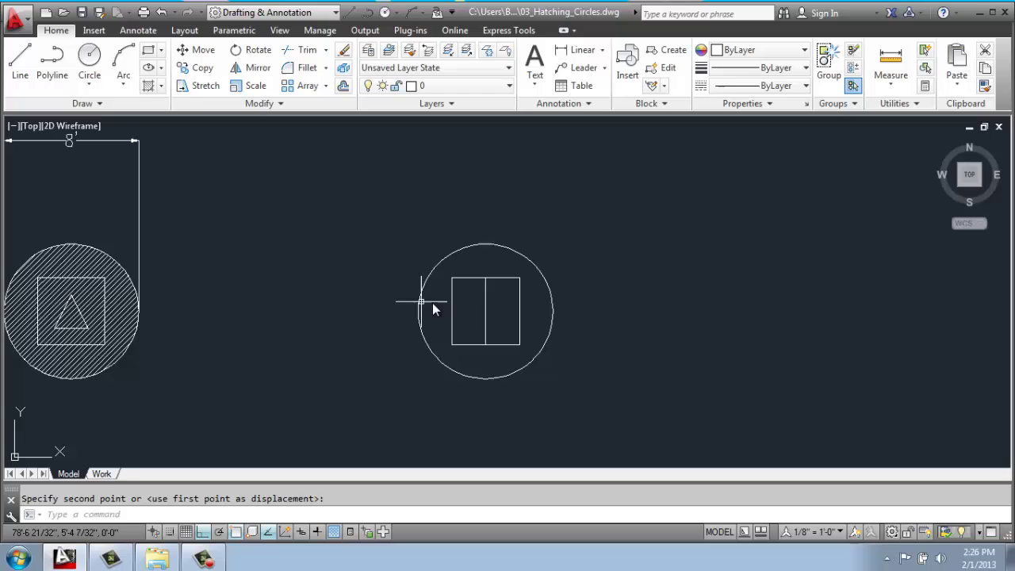
middle_drag(433, 309, 469, 303)
click(521, 293)
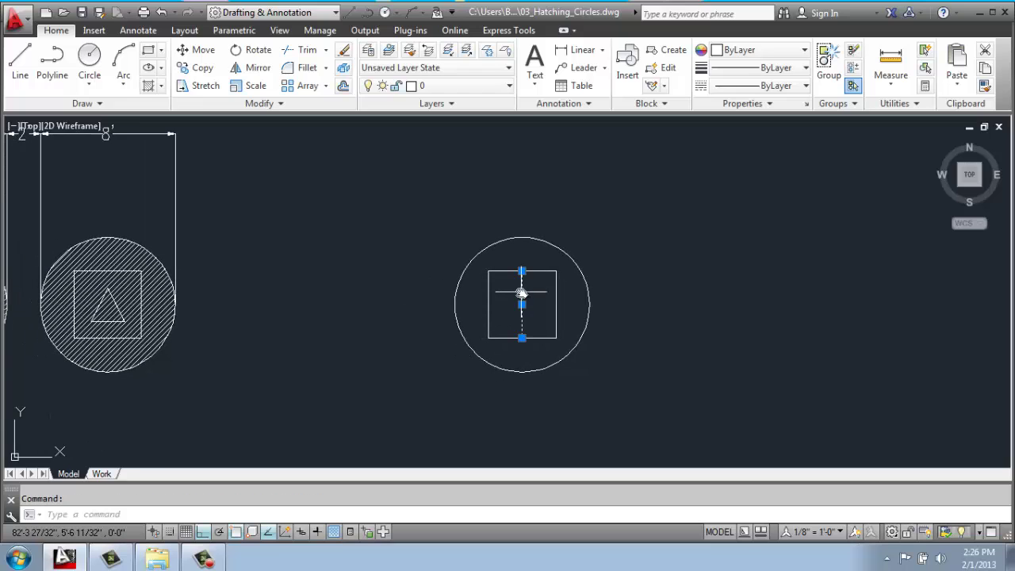
key(Delete)
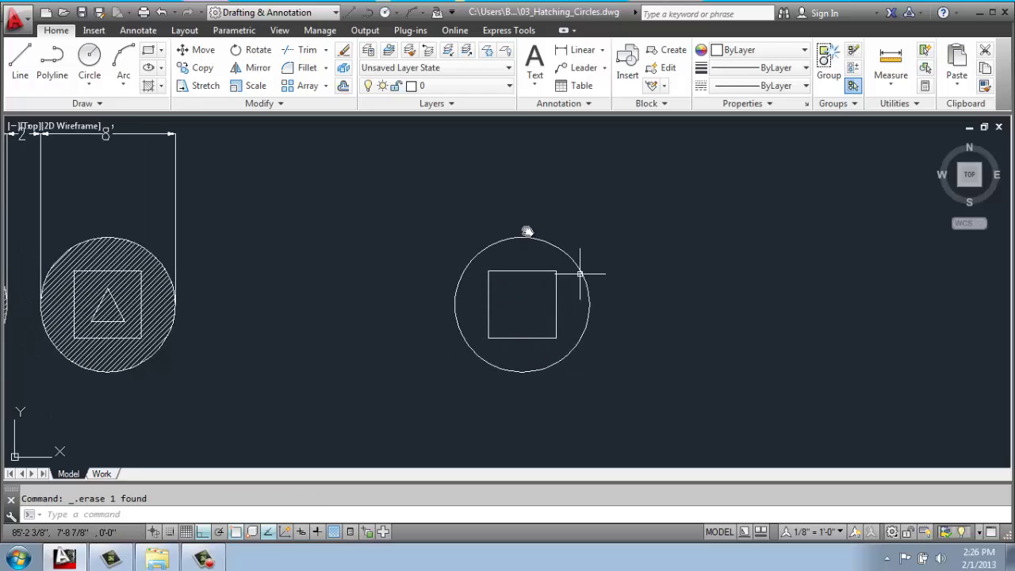
scroll(494, 287, down, 2)
middle_drag(498, 287, 514, 285)
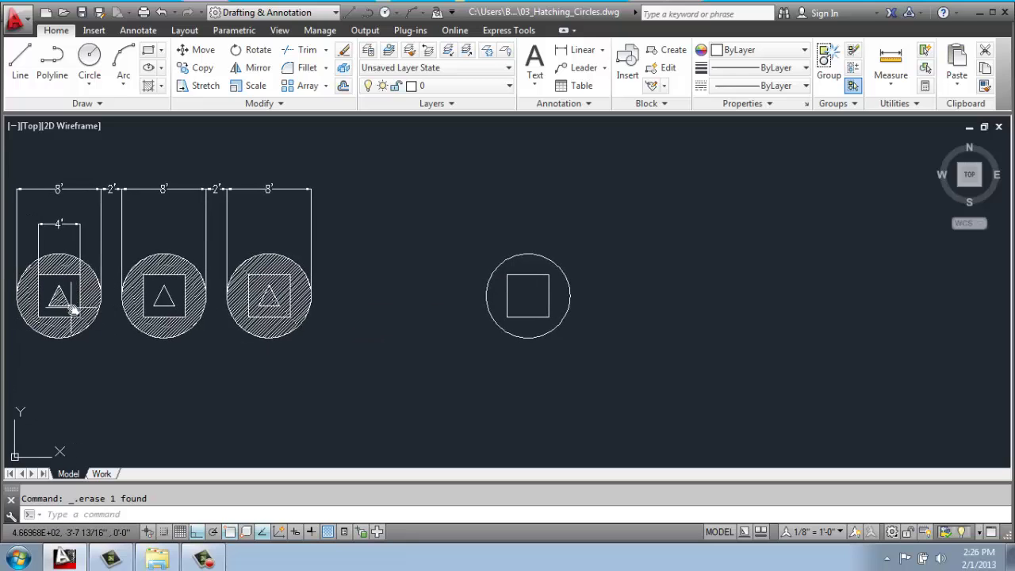
- Draw a 24-inch horizontal base line beside the plain circle
click(19, 65)
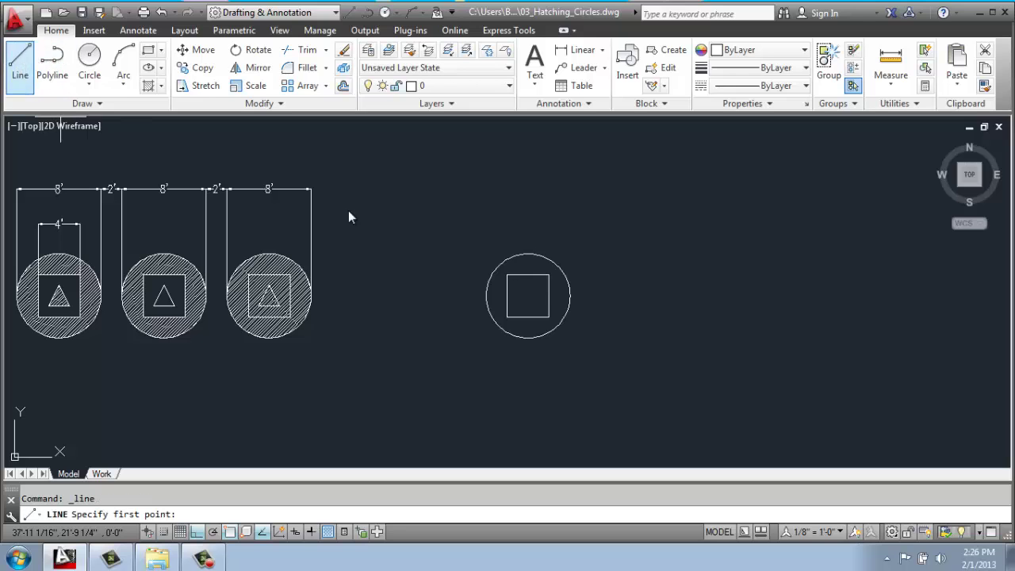
mouse_move(664, 333)
middle_down()
mouse_move(611, 336)
mouse_move(502, 312)
middle_up()
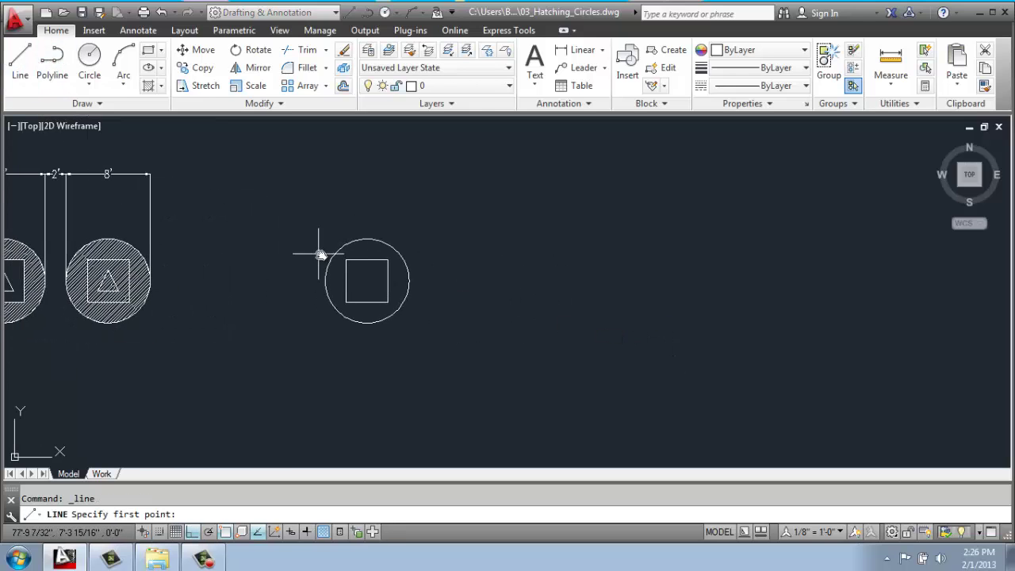
scroll(318, 254, up, 2)
click(553, 327)
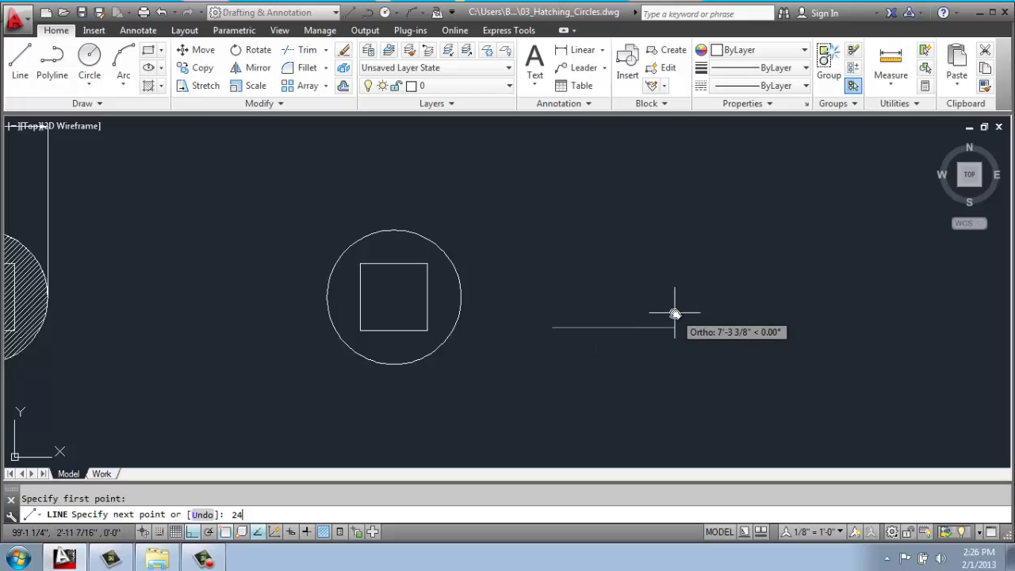
text(24)
key(Return)
key(Return)
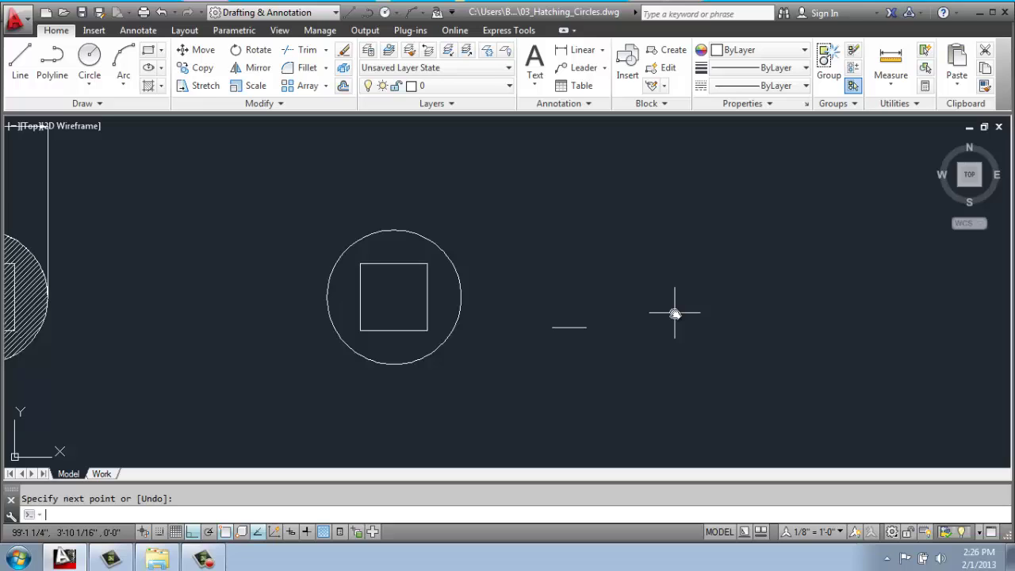
- Draw a 24-inch vertical line up from the base line's midpoint
key(Return)
scroll(558, 334, up, 2)
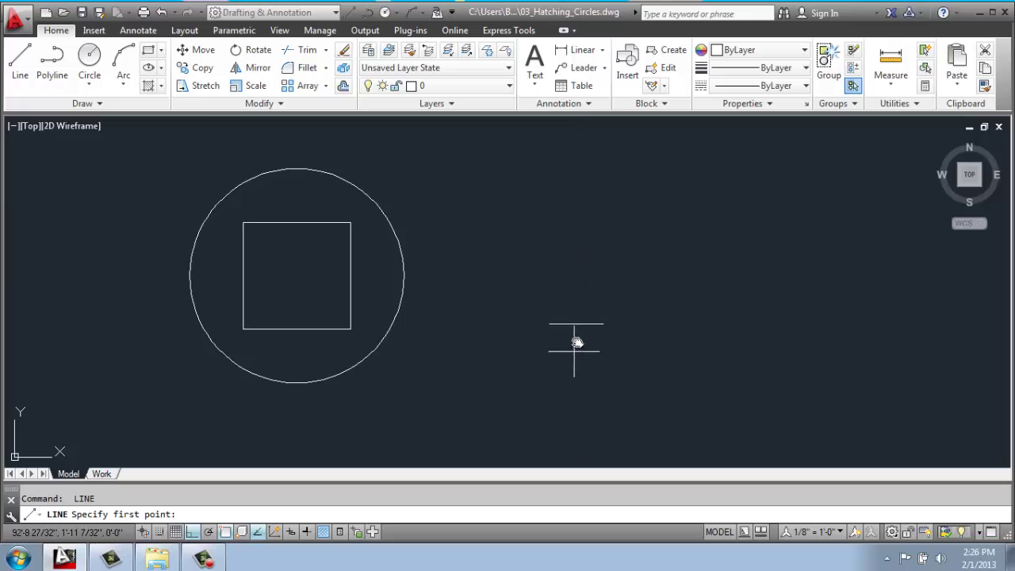
click(575, 324)
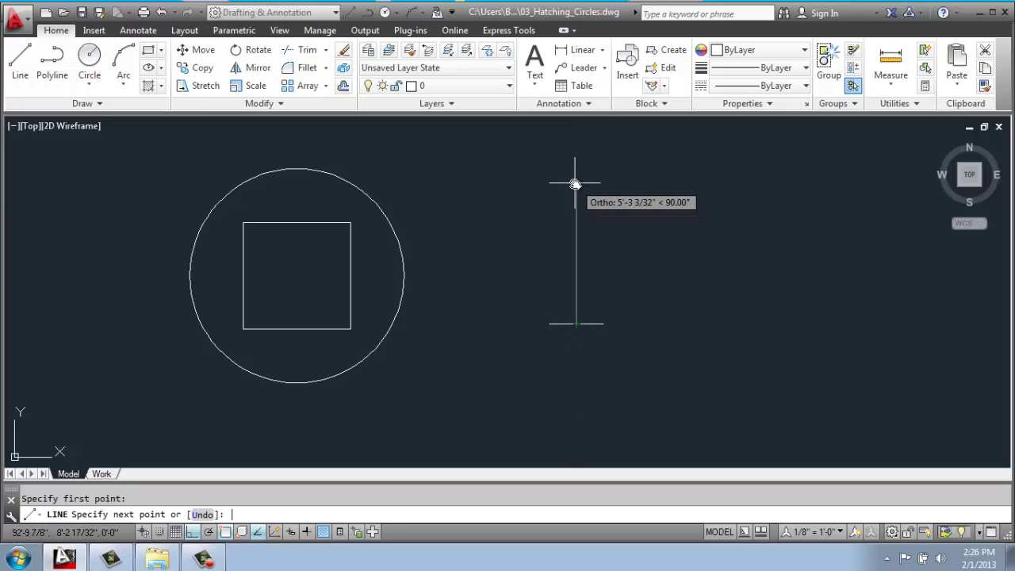
key(Return)
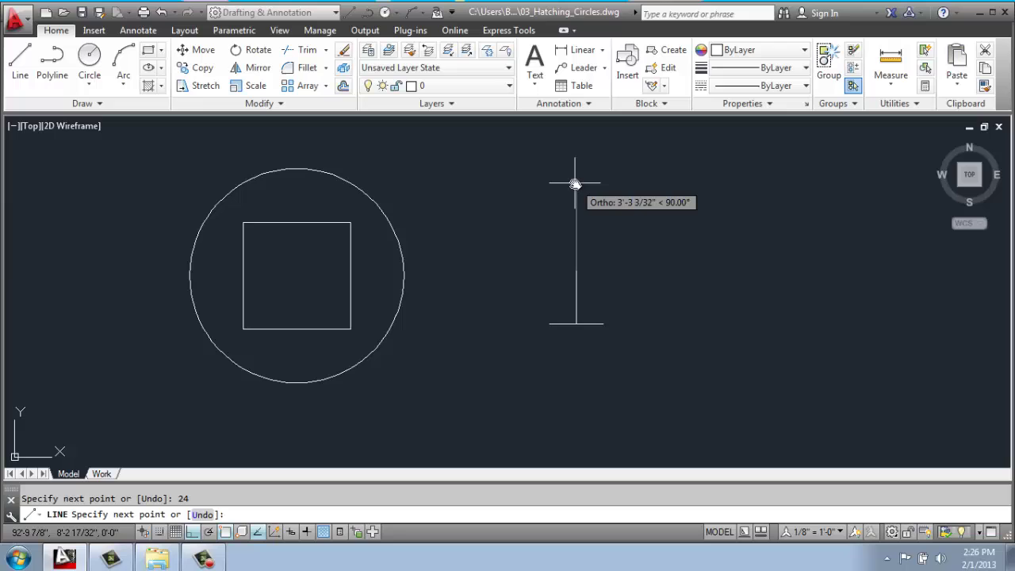
key(Return)
key(Return)
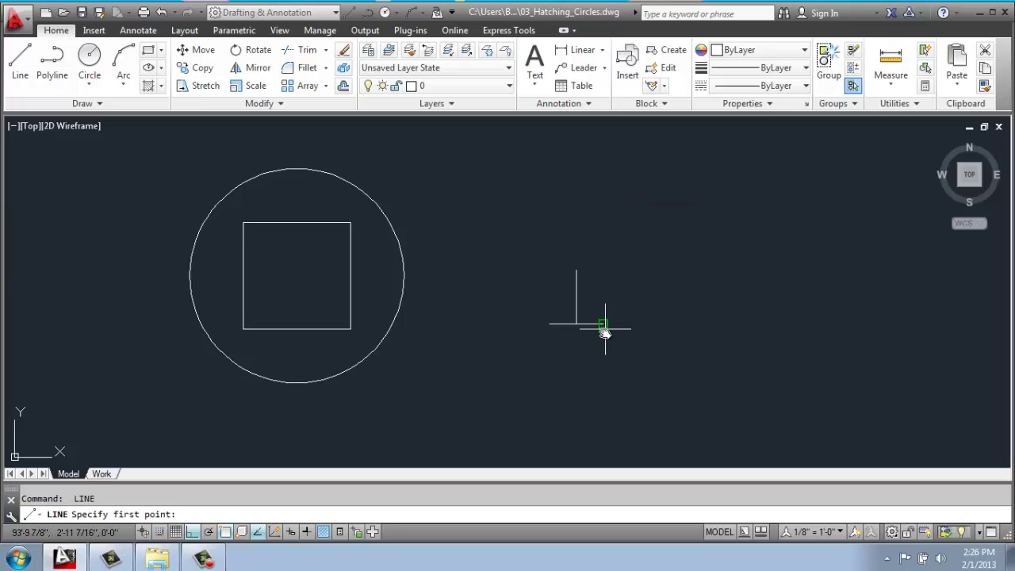
- Connect both base ends to the vertical line's top to form the triangle's sides
click(603, 324)
click(576, 271)
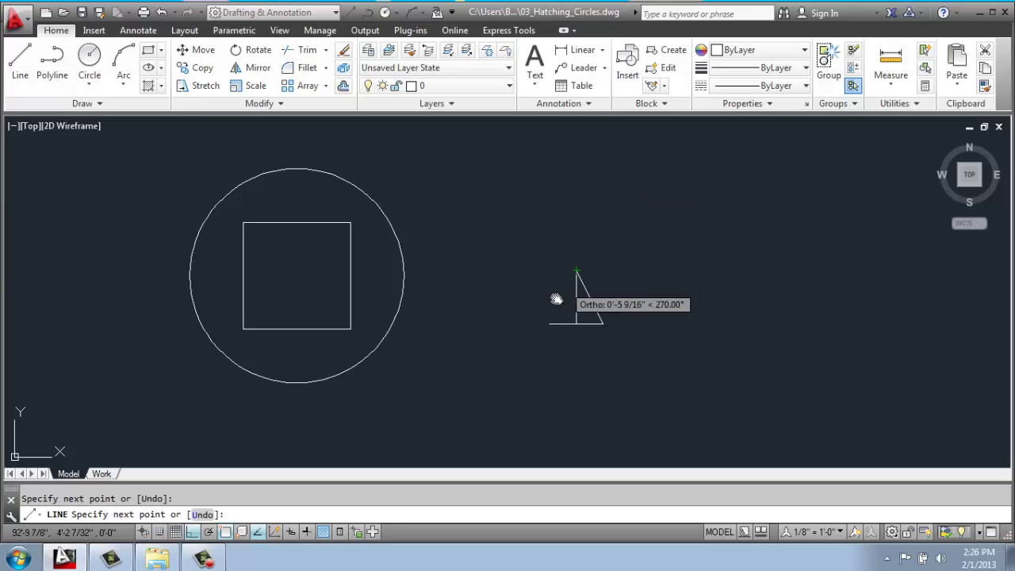
click(548, 324)
key(Return)
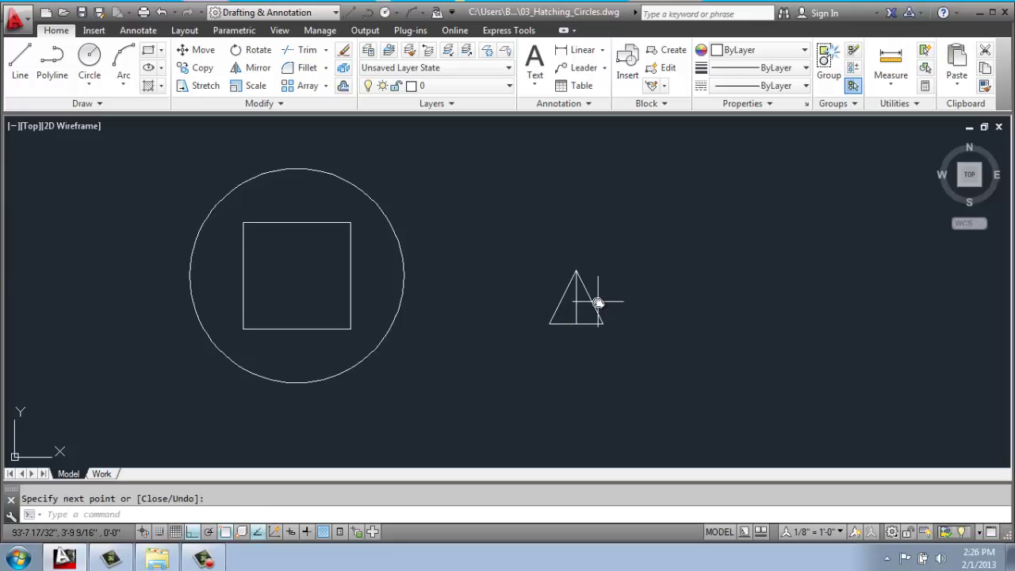
- Move the triangle by its midpoint to the centre of the square
click(194, 49)
click(661, 262)
click(527, 350)
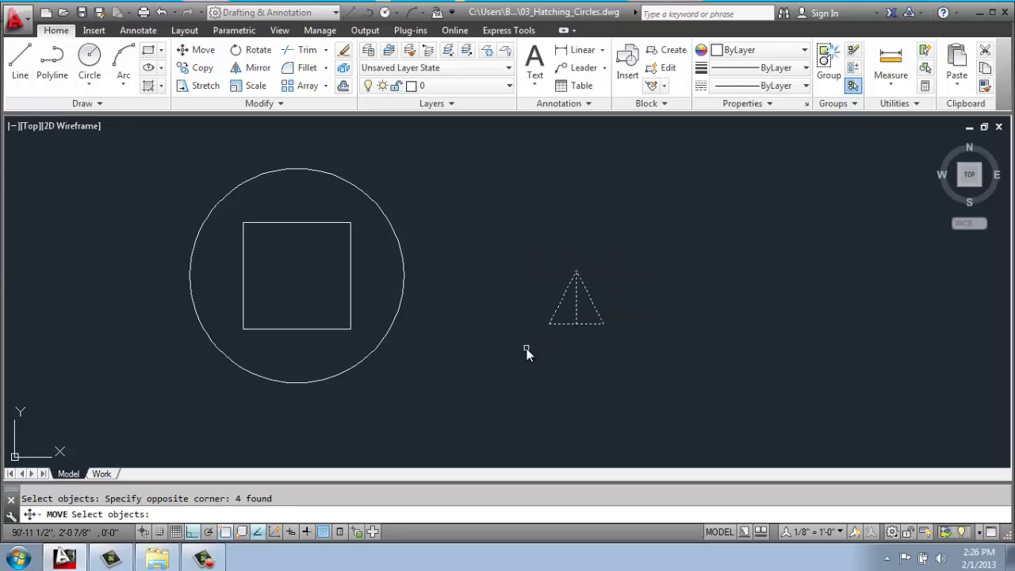
key(Return)
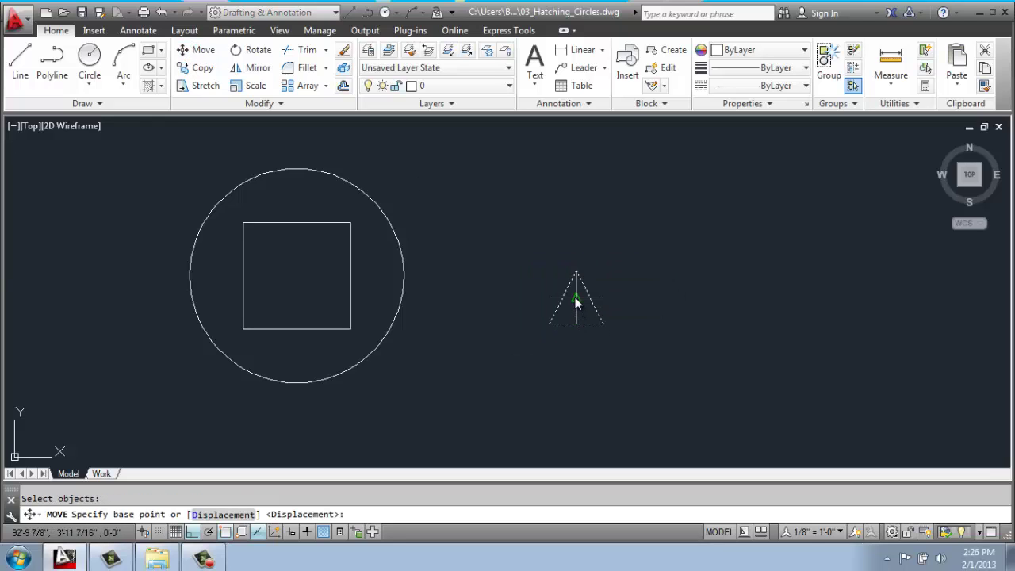
click(575, 300)
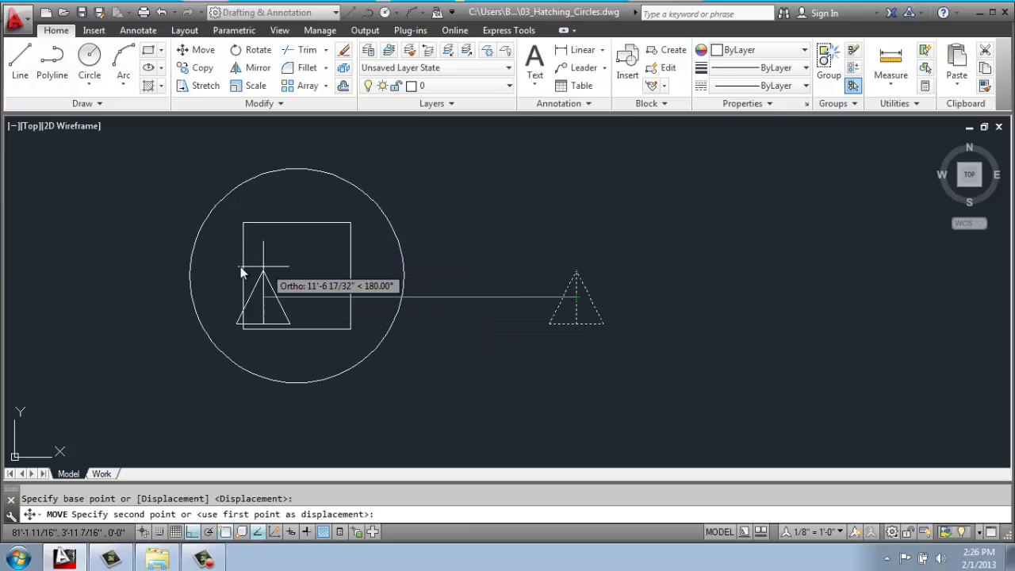
click(298, 276)
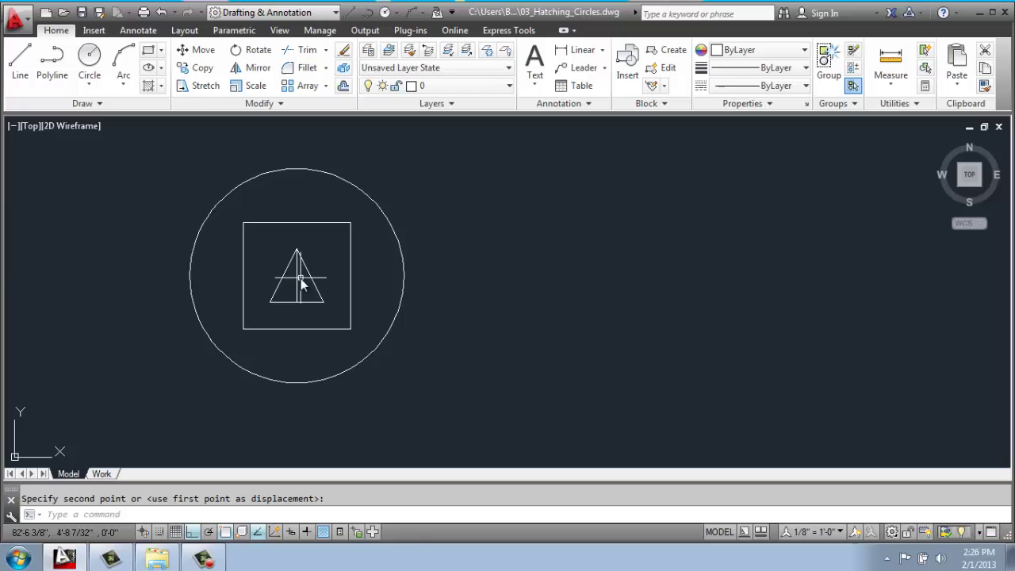
middle_drag(560, 362, 714, 292)
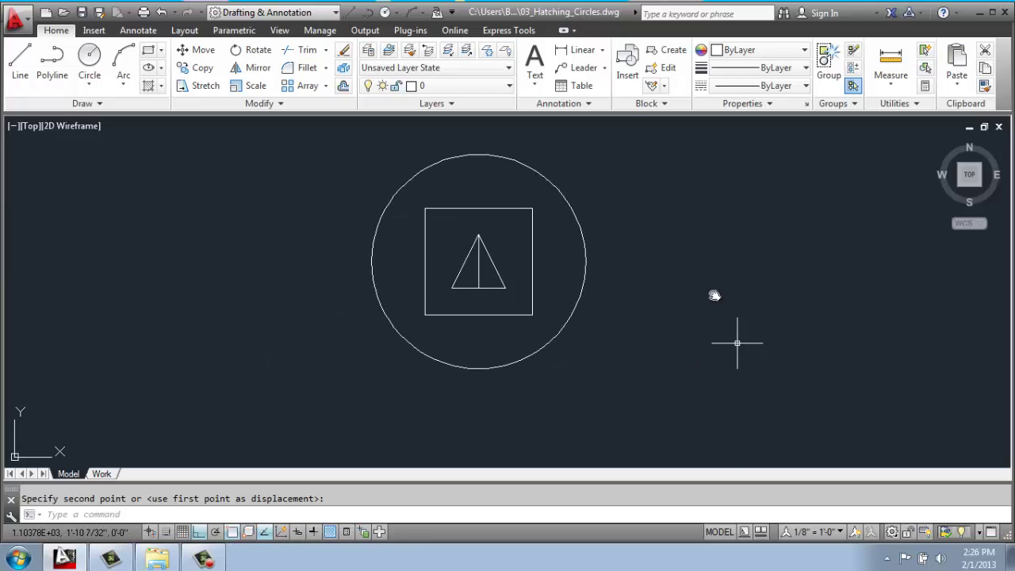
scroll(440, 279, up, 3)
scroll(462, 279, up, 2)
- Delete the triangle's vertical centre line and check its three remaining sides
click(502, 270)
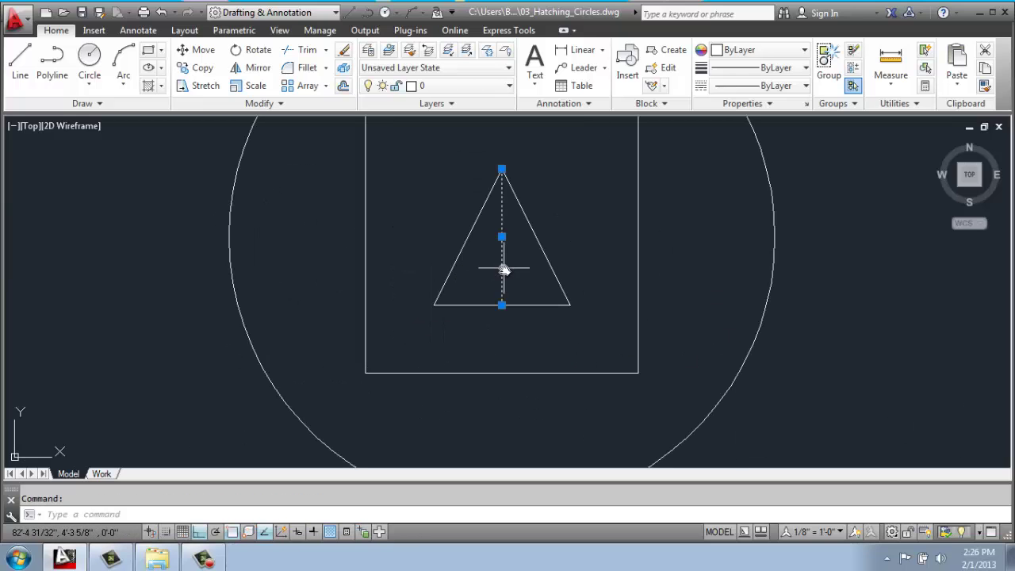
key(Delete)
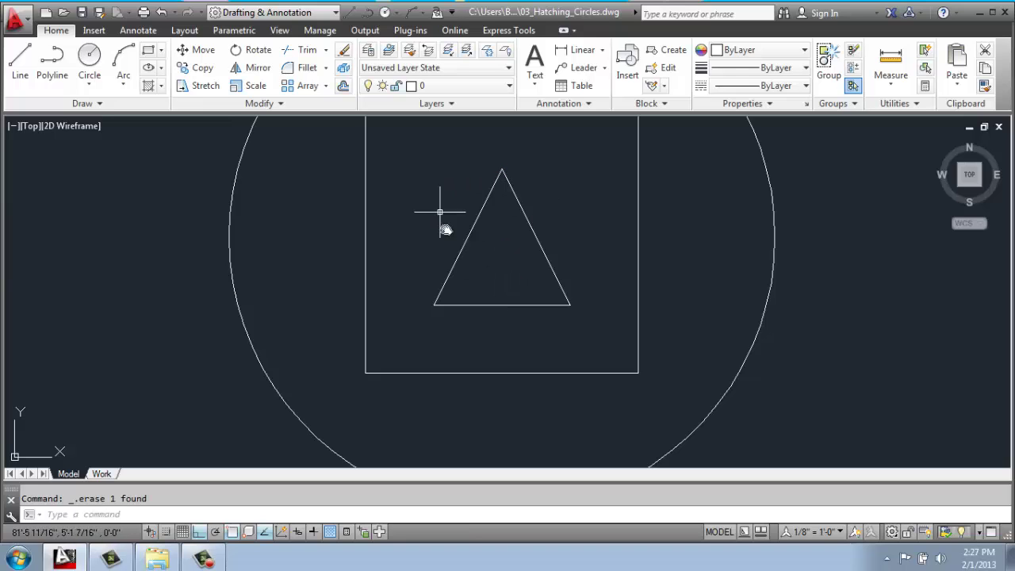
click(520, 211)
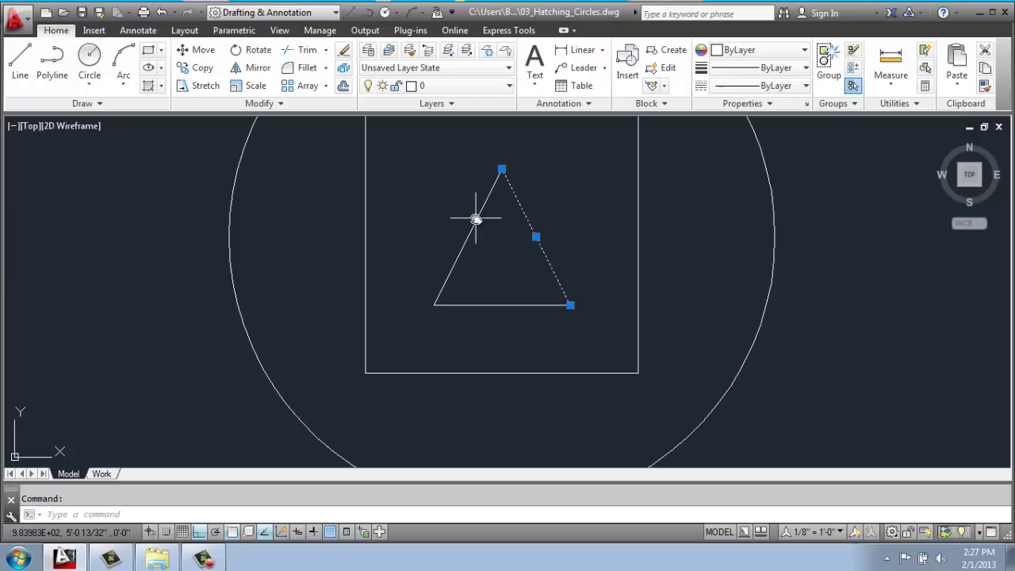
click(477, 218)
click(484, 305)
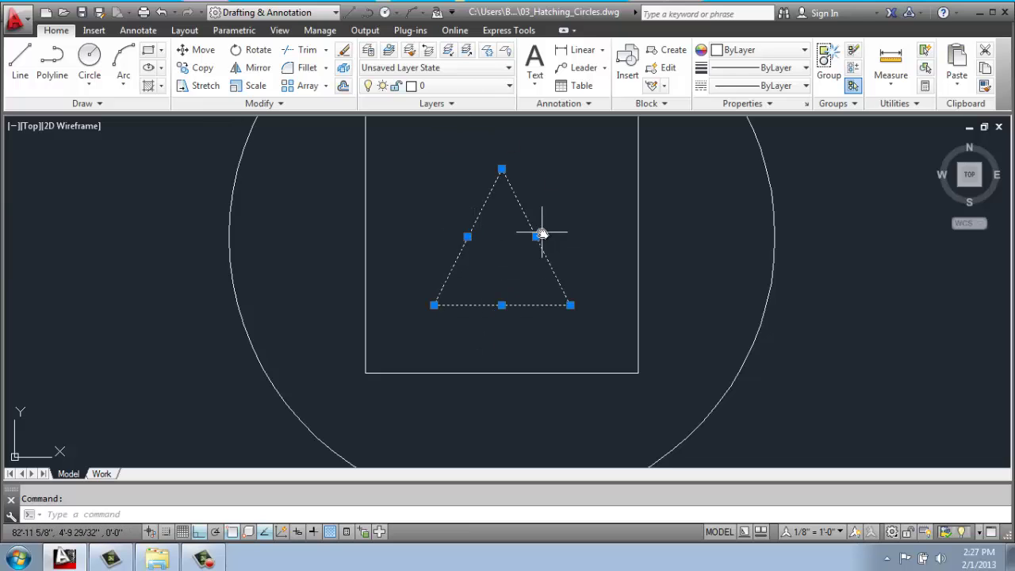
key(Escape)
scroll(534, 230, down, 2)
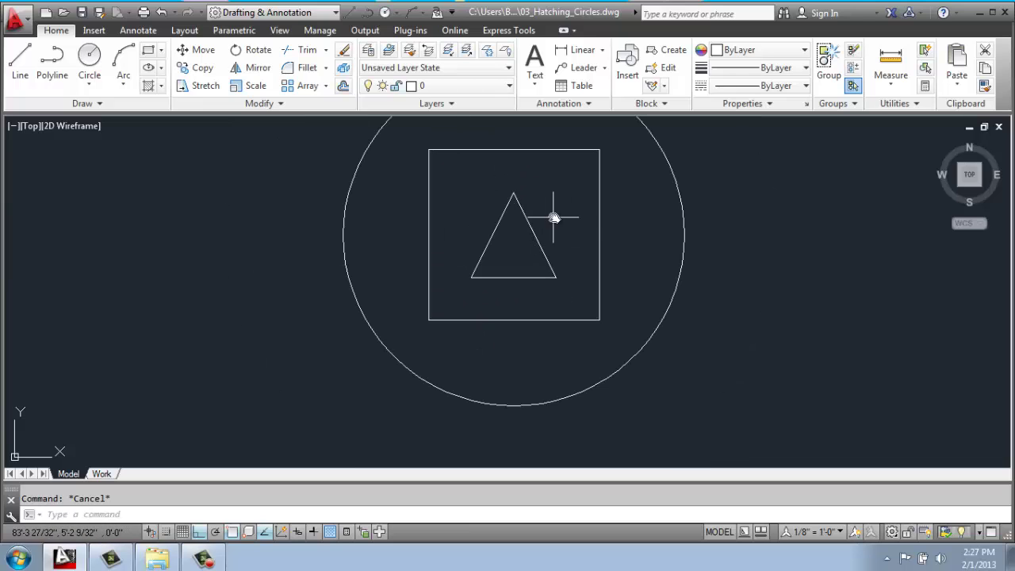
middle_drag(552, 218, 559, 243)
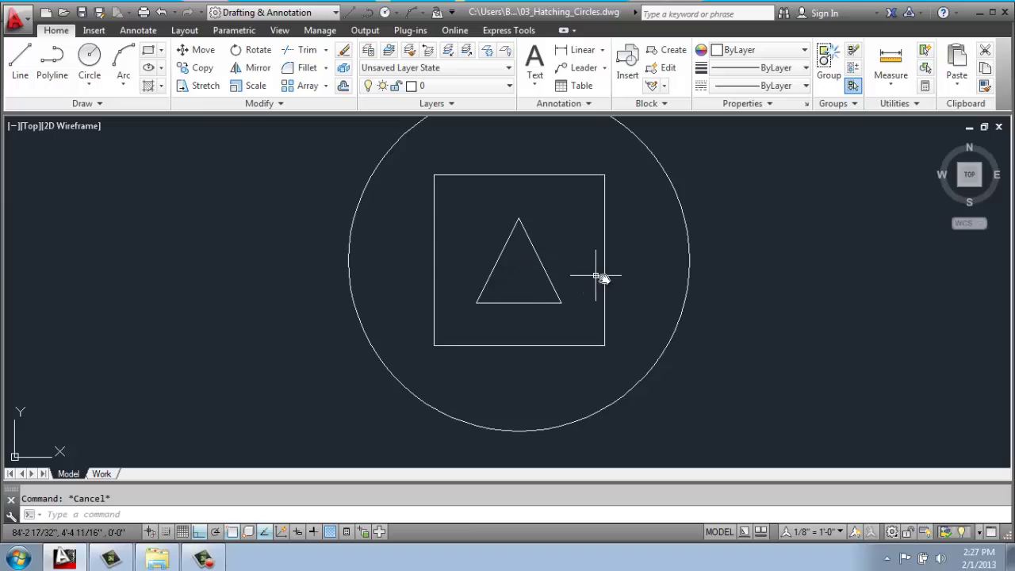
- Join the triangle's three lines with the Modify panel's Join tool and confirm it's one object
click(286, 104)
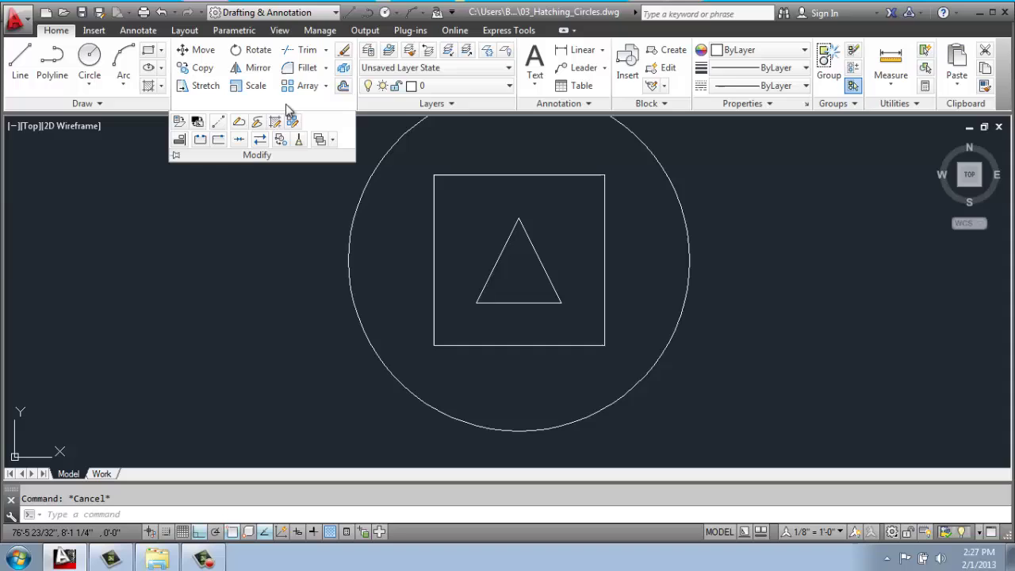
click(240, 140)
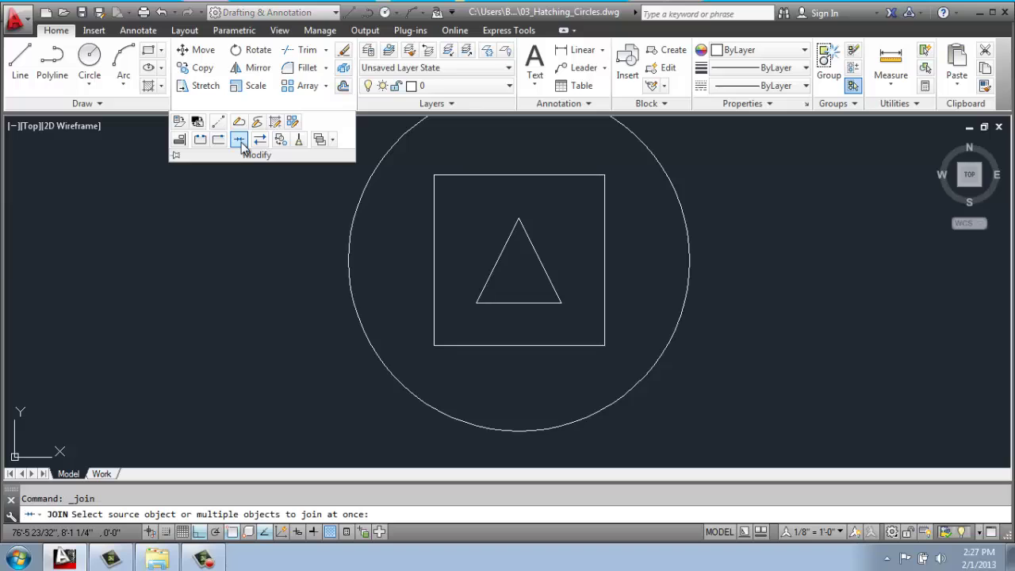
click(551, 222)
click(486, 317)
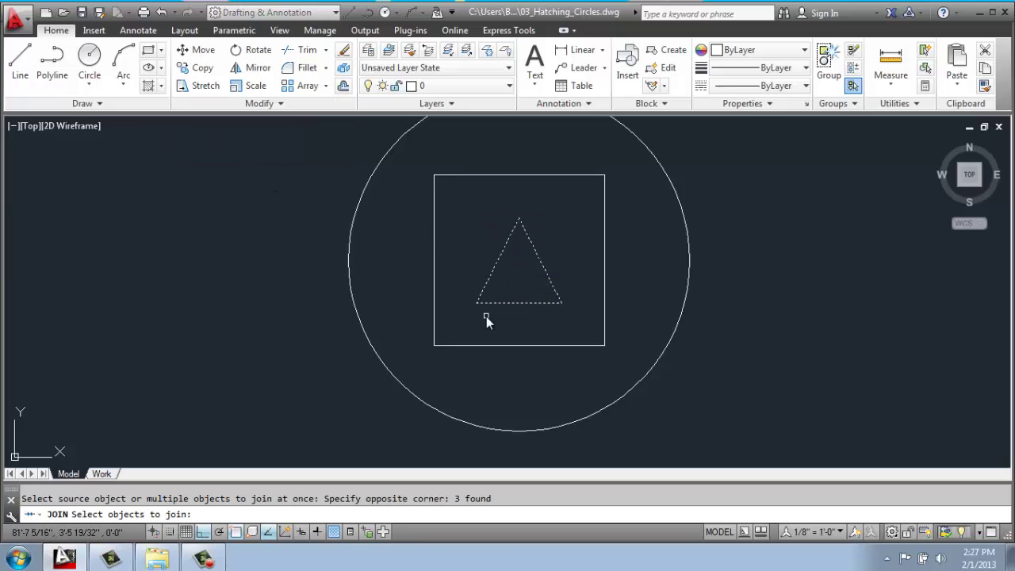
key(Return)
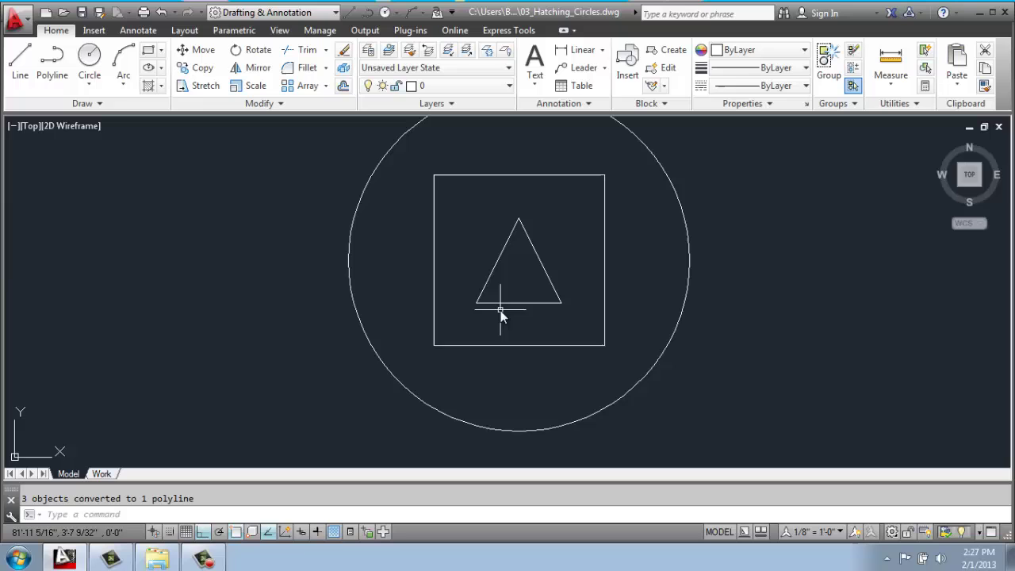
click(502, 304)
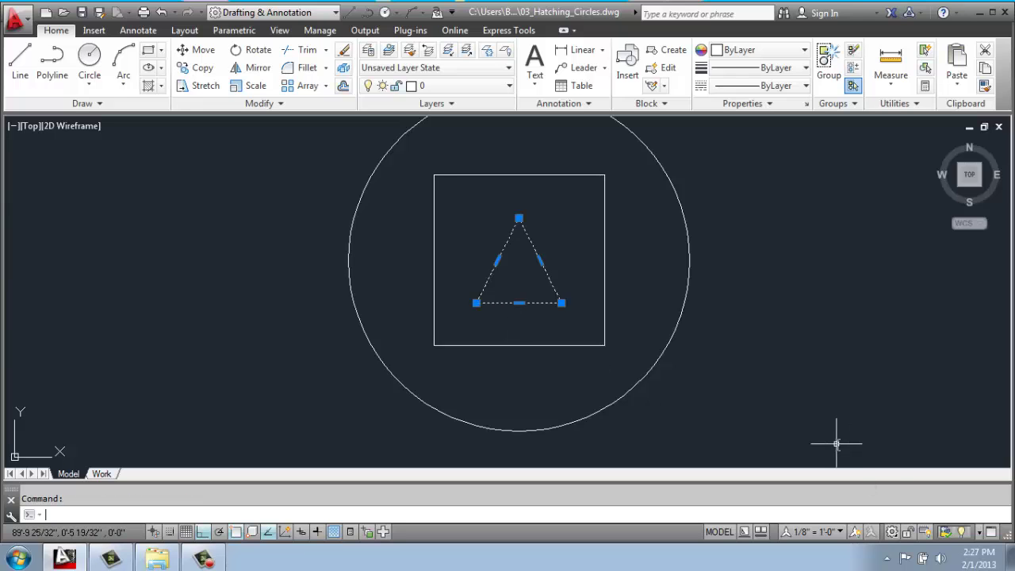
key(Escape)
scroll(773, 320, down, 5)
middle_drag(817, 310, 714, 316)
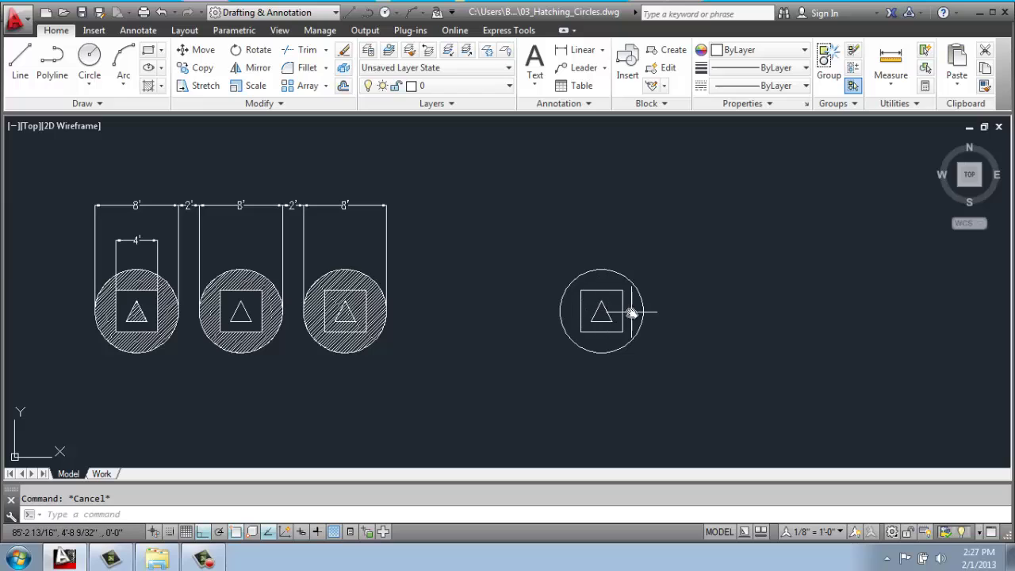
middle_drag(698, 317, 648, 321)
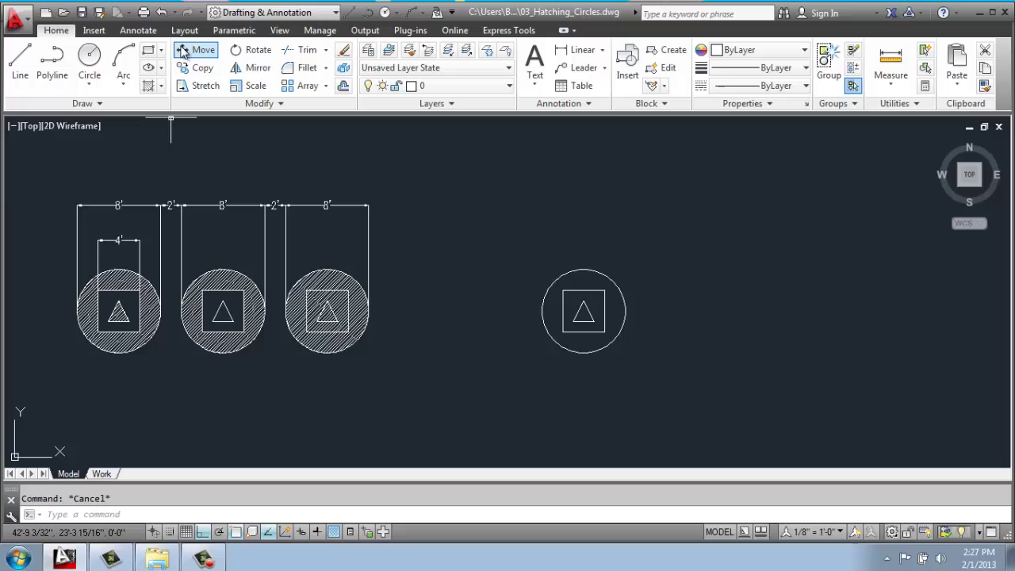
click(196, 70)
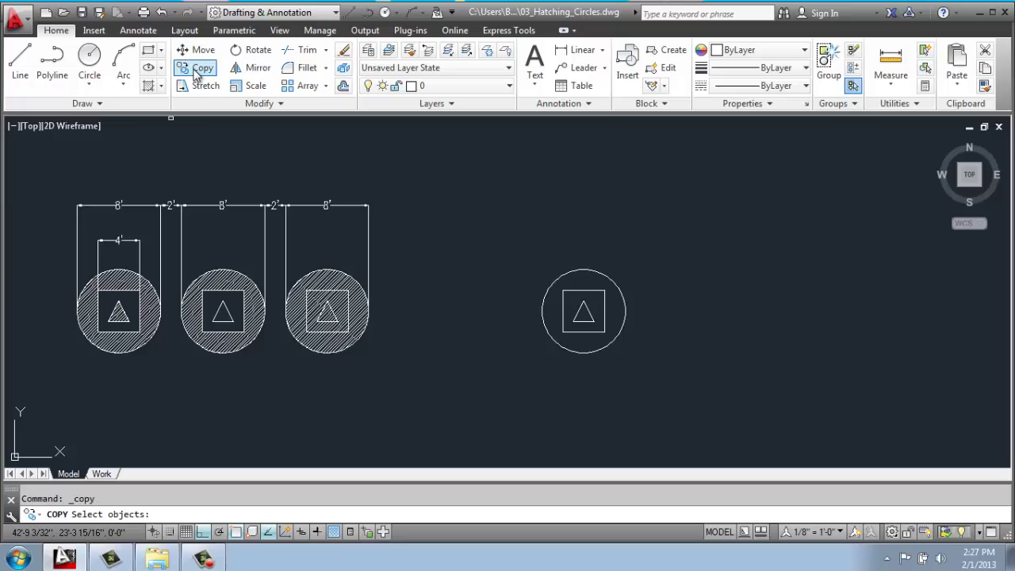
click(671, 245)
click(510, 383)
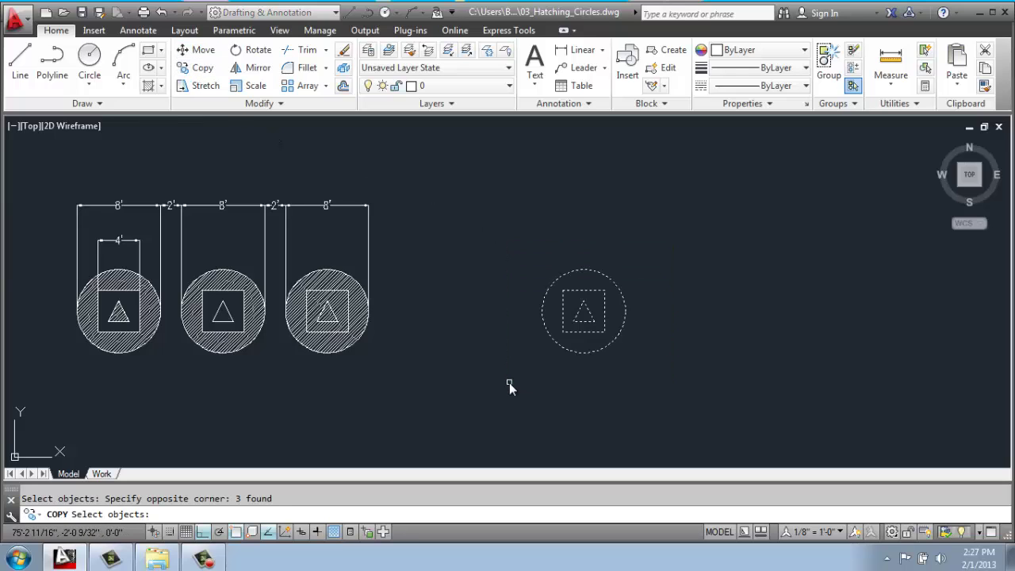
key(Return)
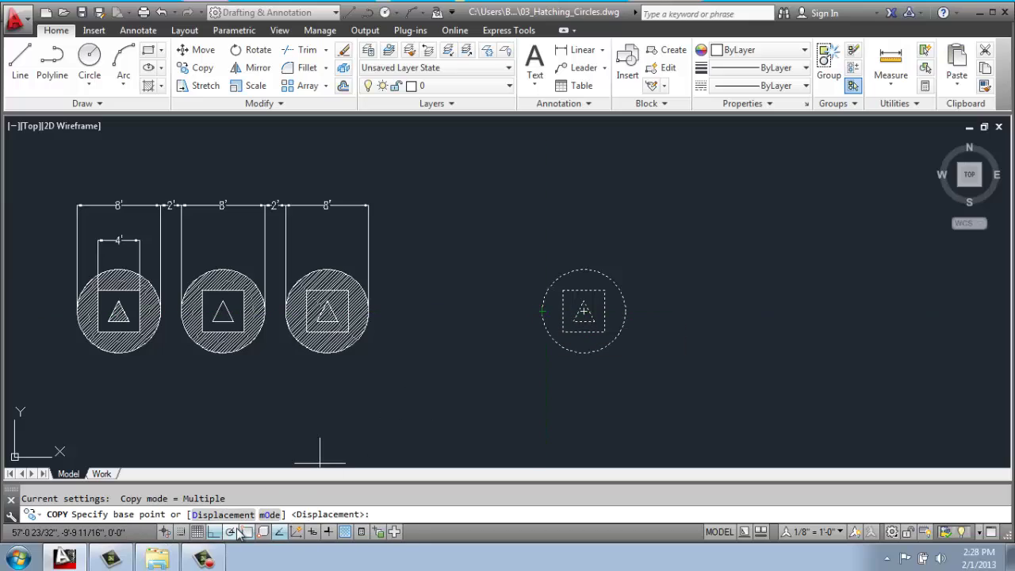
right_click(247, 534)
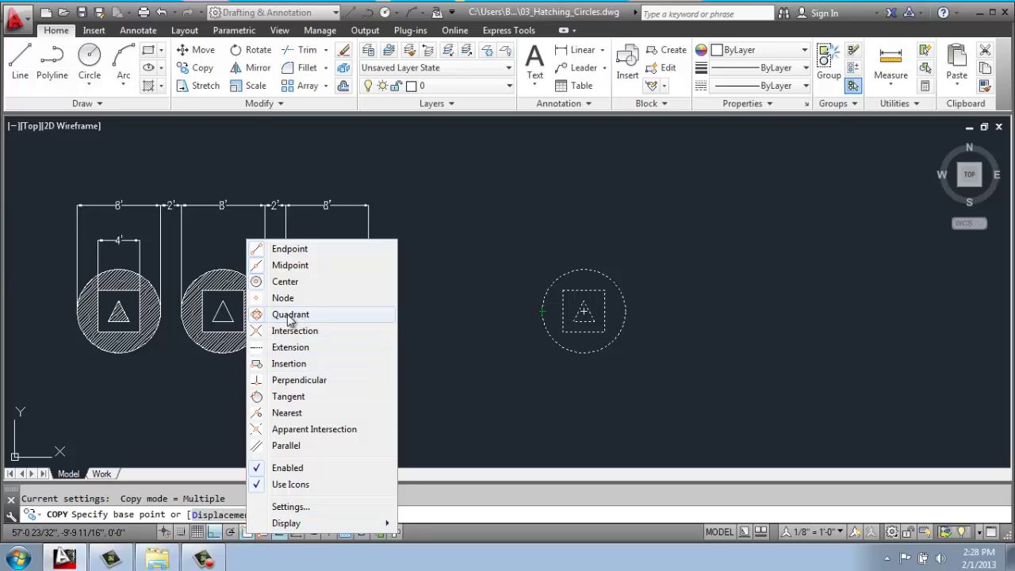
click(551, 208)
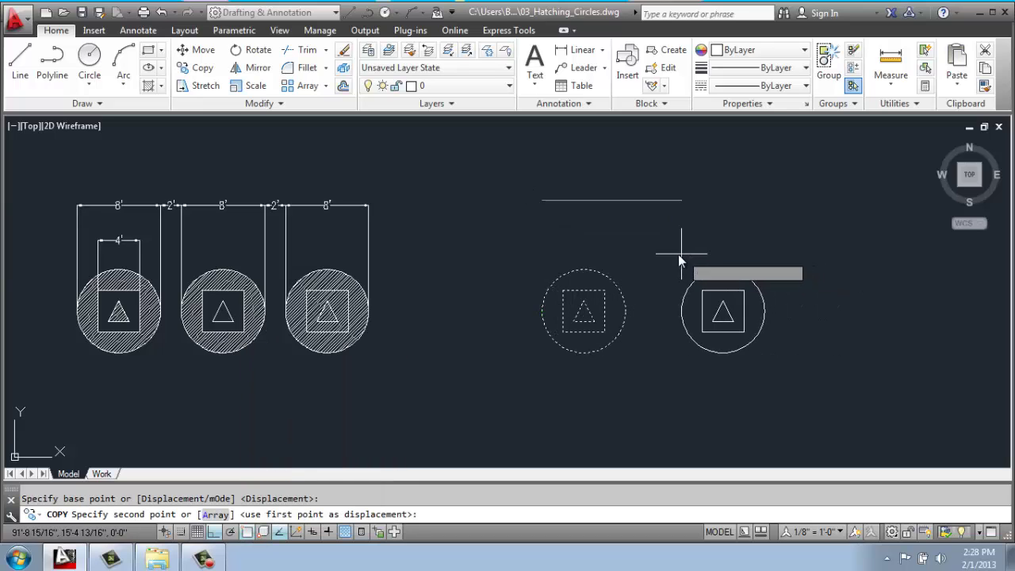
key(Escape)
click(202, 67)
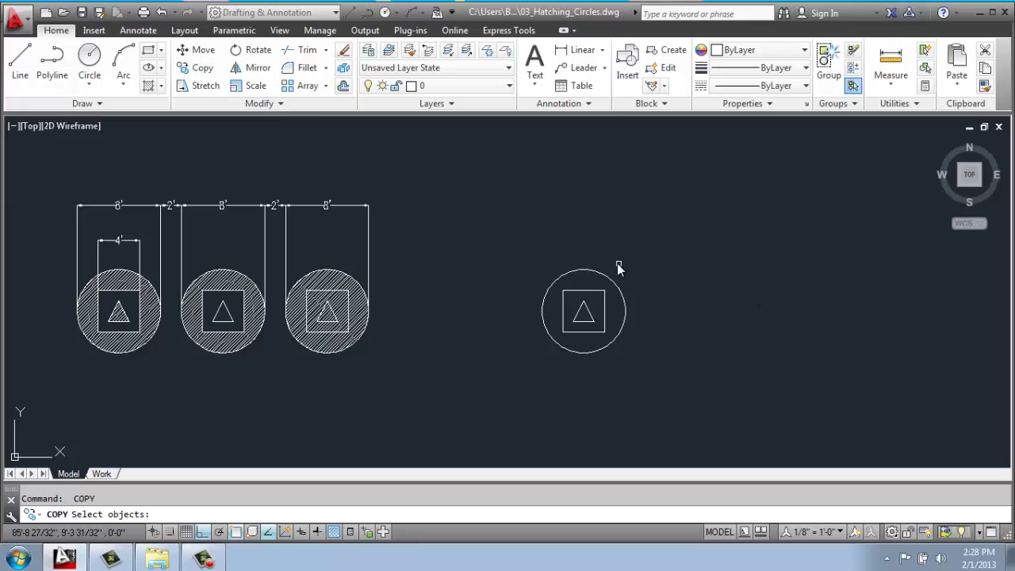
- Copy the circle, square and triangle 10' and 20' right from the circle's left quadrant
click(653, 252)
click(498, 429)
key(Return)
click(542, 311)
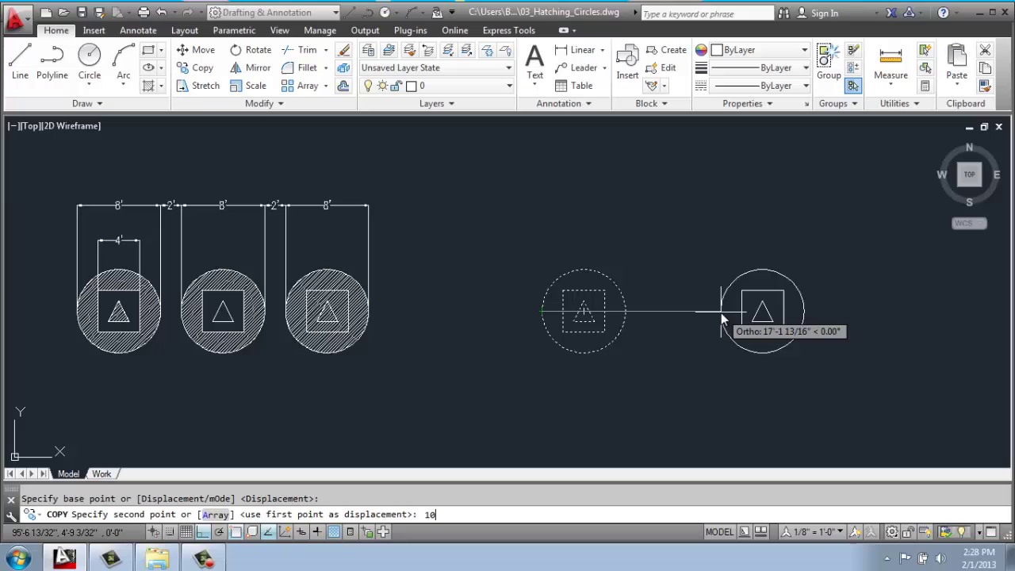
key(Return)
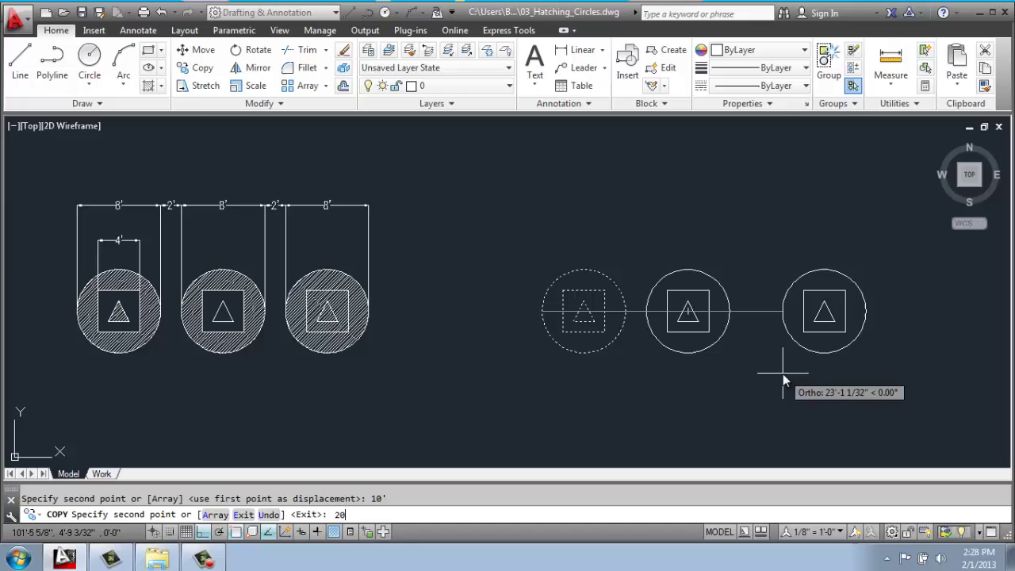
key(Return)
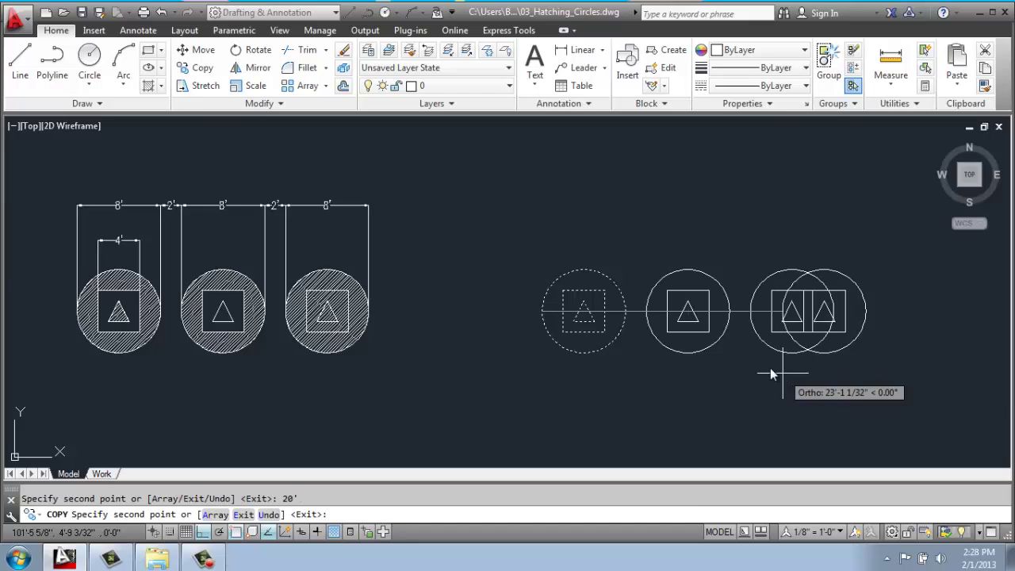
key(Return)
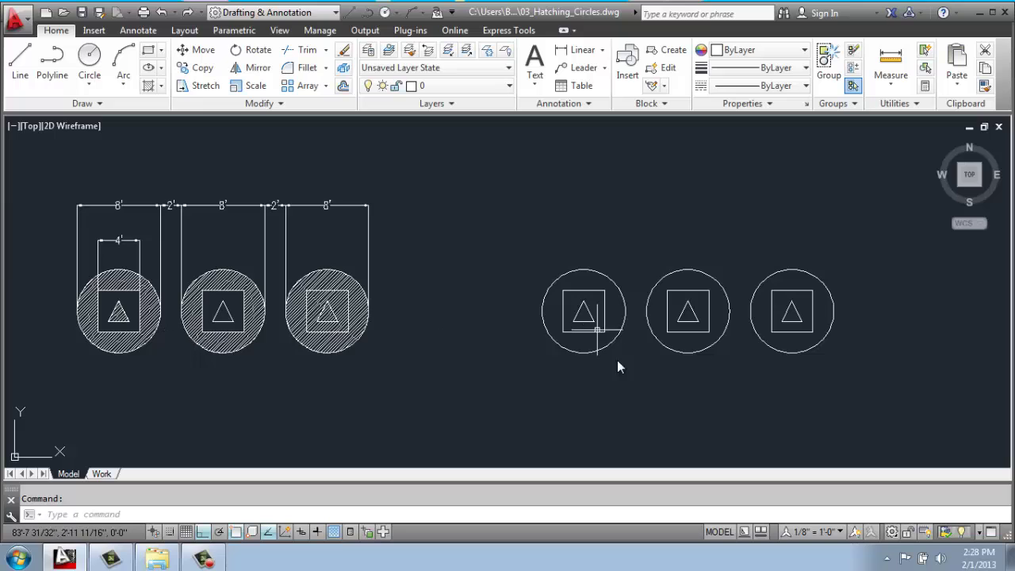
- Start the Hatch command and keep ANSI31 as the pattern after browsing the gallery
scroll(809, 303, up, 2)
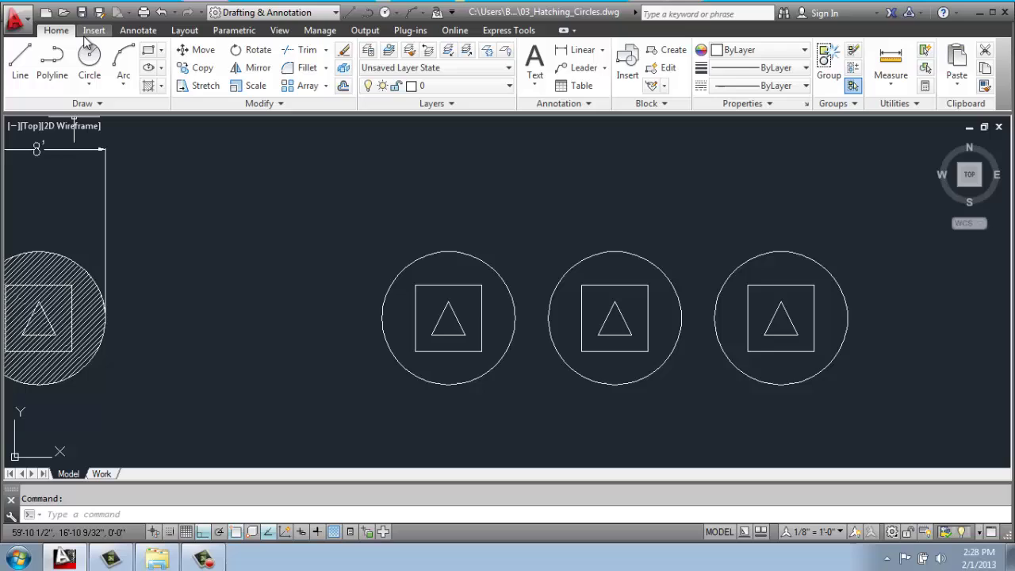
click(161, 86)
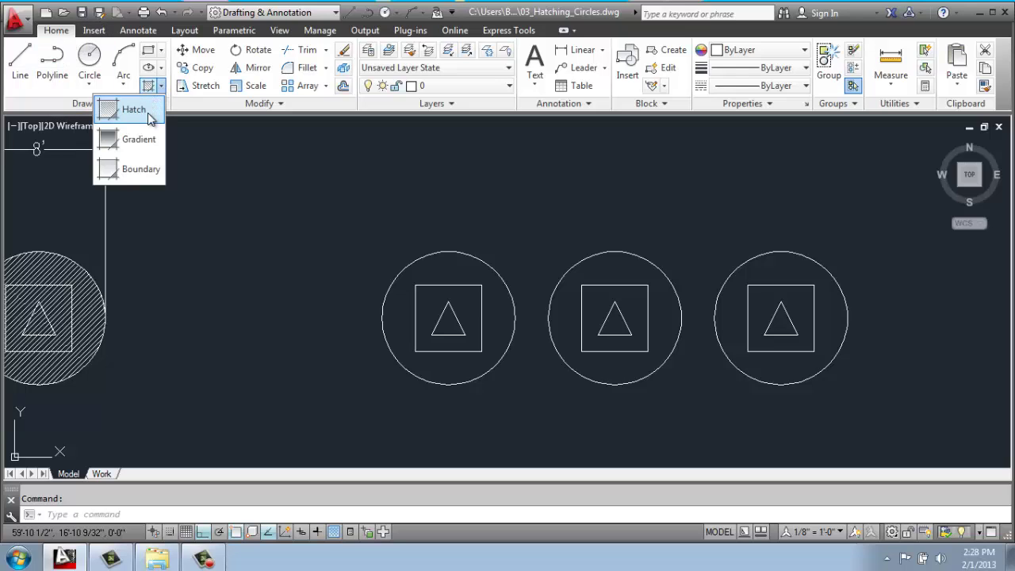
click(133, 111)
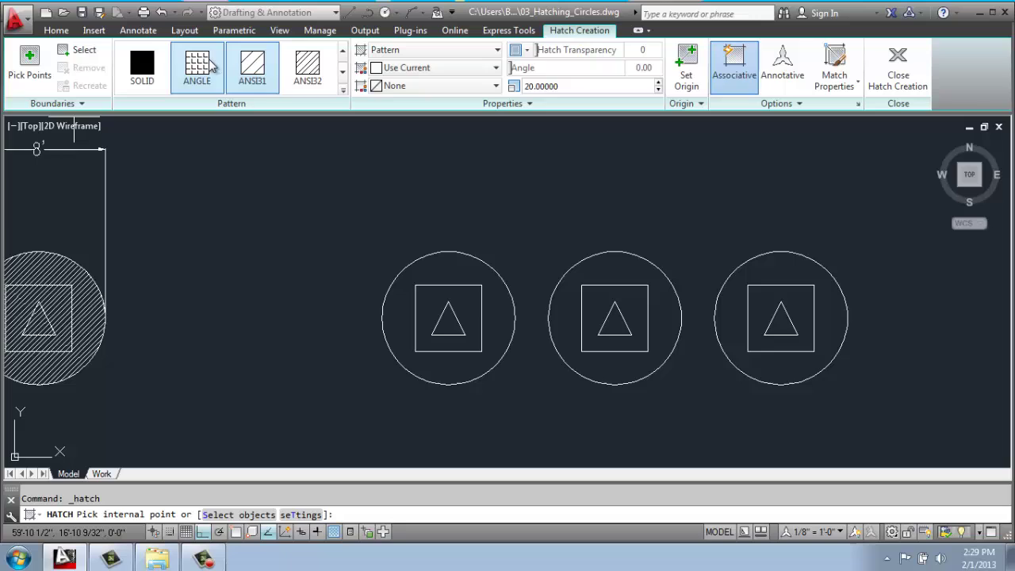
click(342, 73)
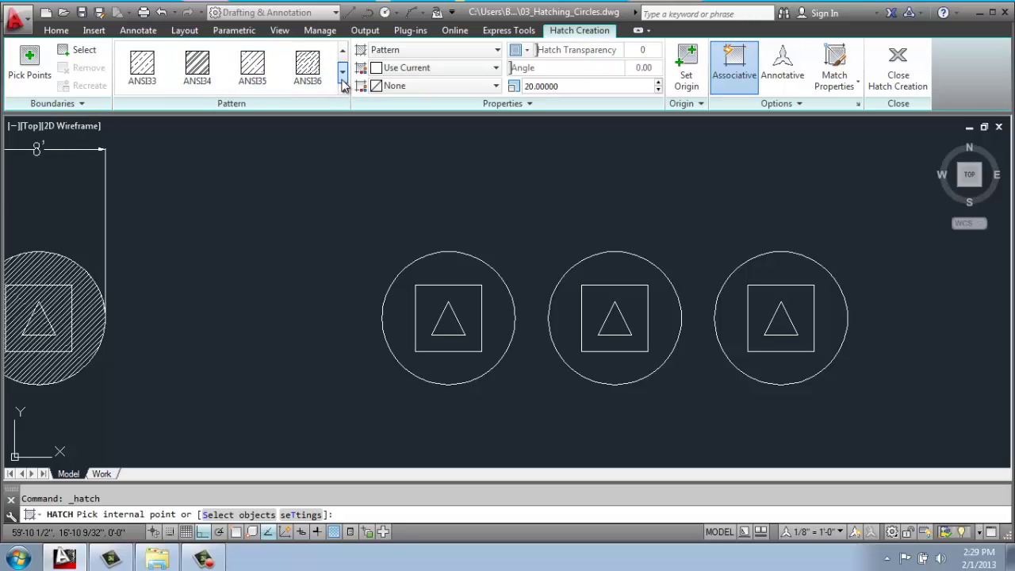
click(342, 73)
click(342, 73)
click(343, 72)
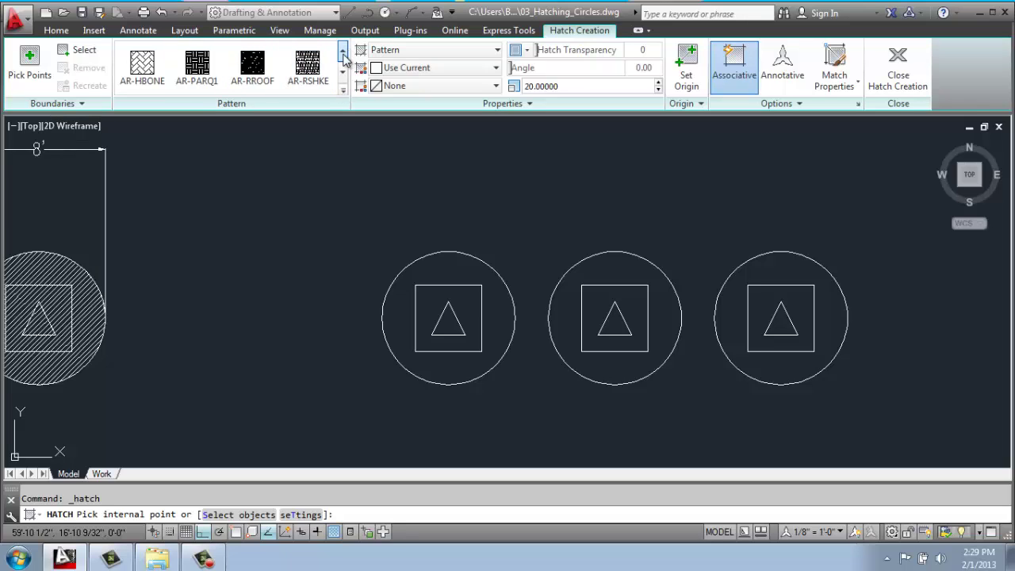
click(342, 53)
click(343, 52)
click(343, 53)
click(342, 52)
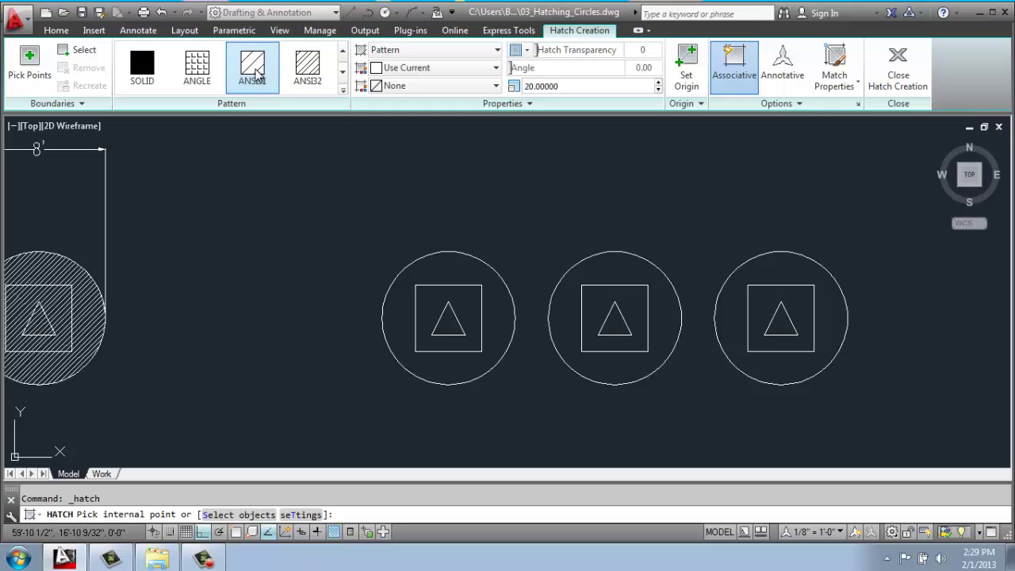
- Hatch the ring between the first second-row circle and its square with ANSI31 at scale 1
click(573, 87)
text(1)
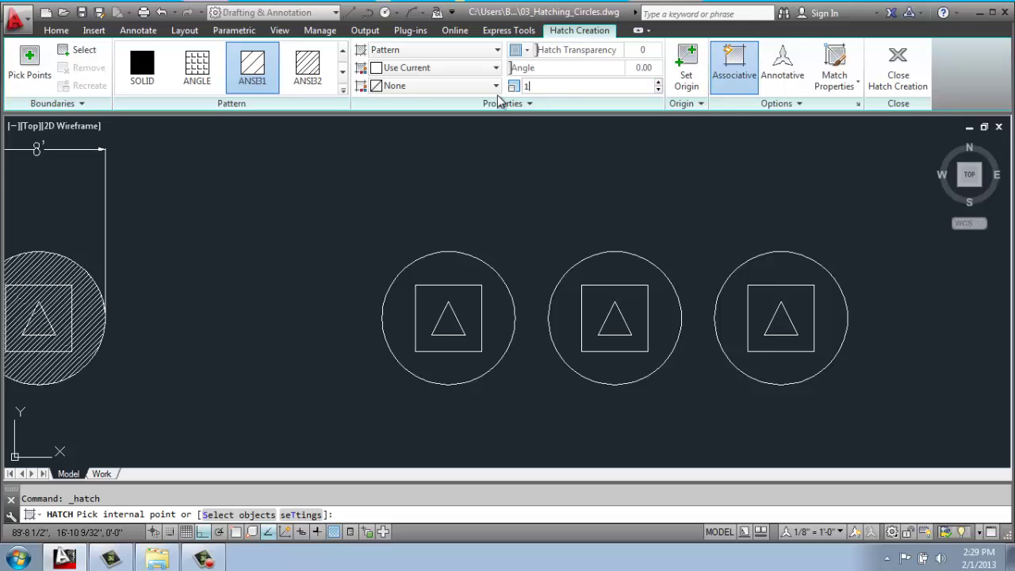
click(39, 68)
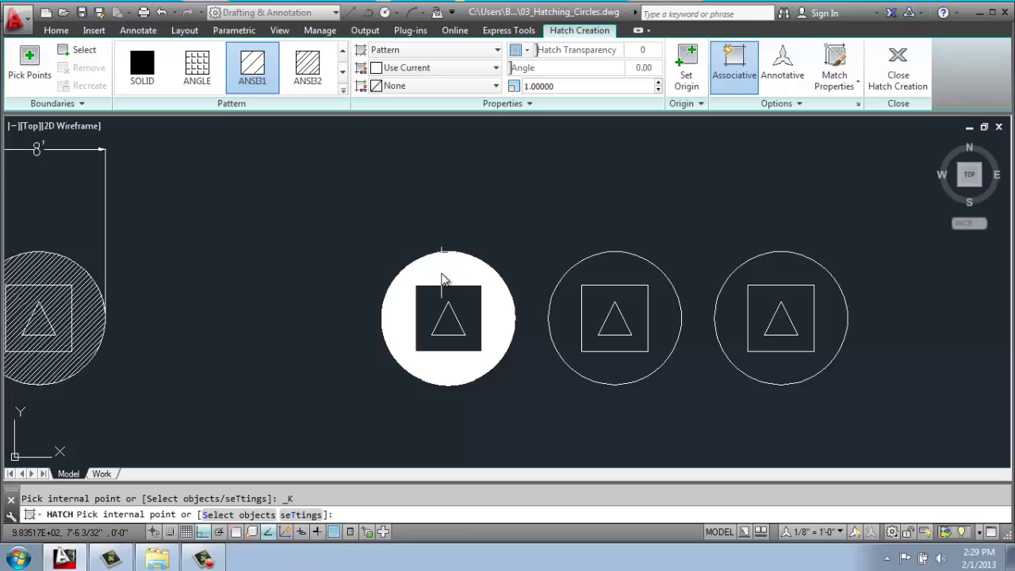
click(444, 278)
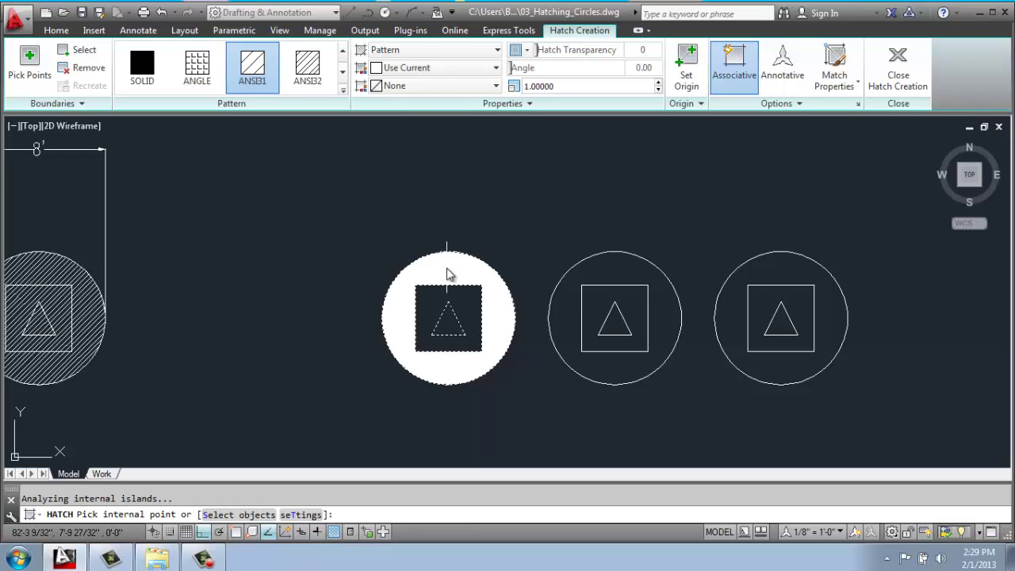
key(Return)
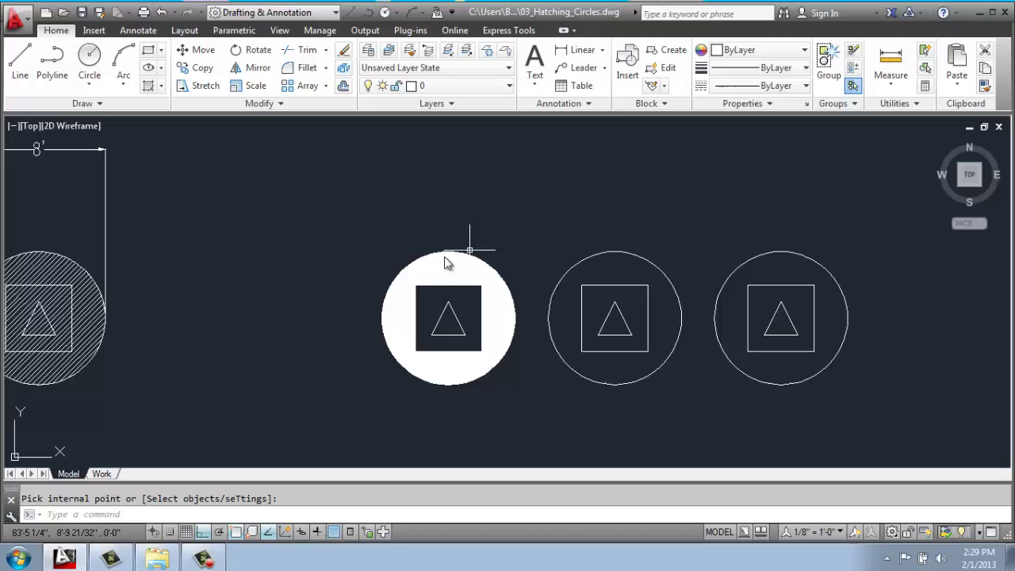
- Compare against the hatched first row, then select the new hatch for editing
middle_drag(389, 333, 634, 325)
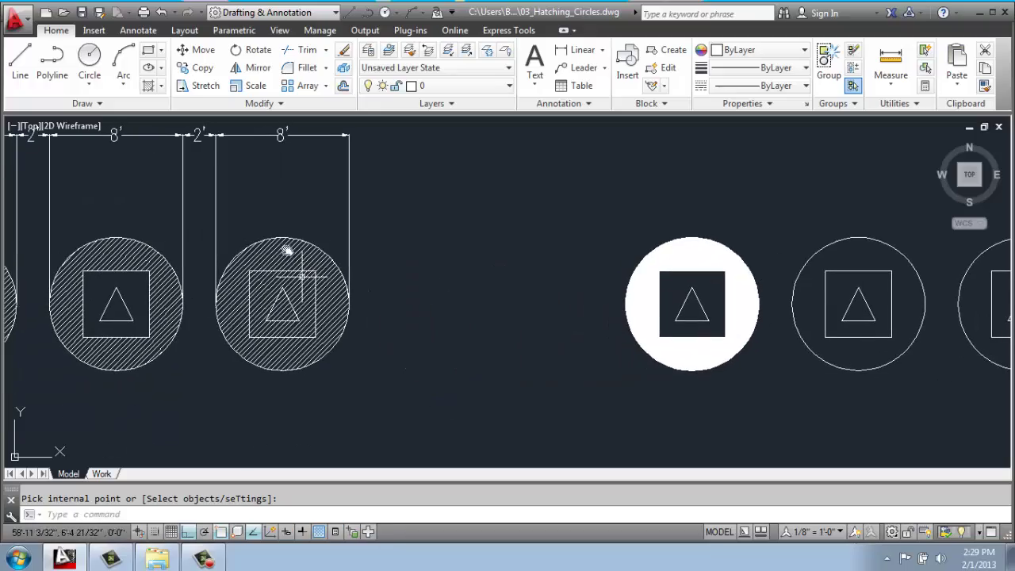
scroll(721, 285, up, 6)
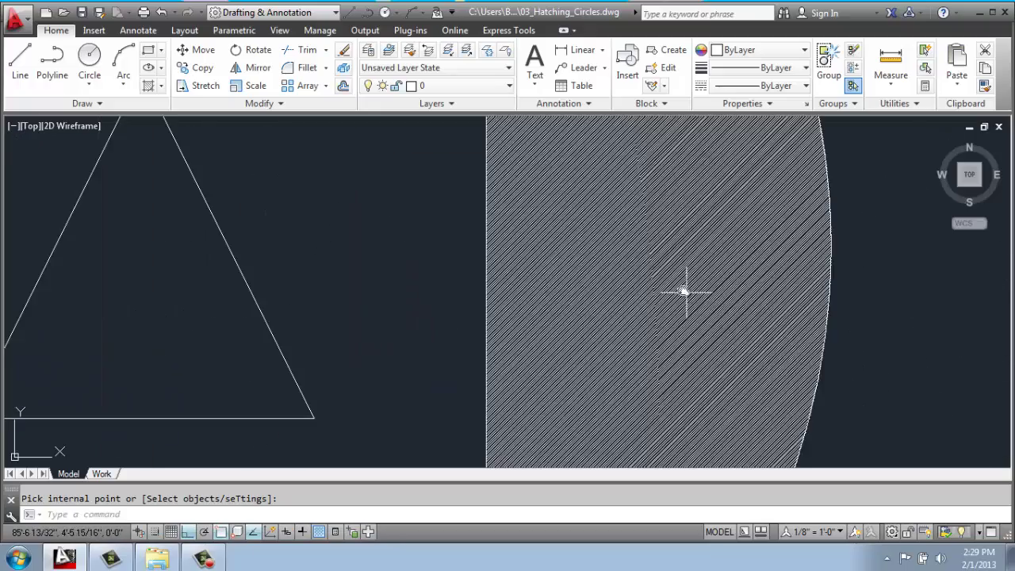
scroll(678, 287, up, 8)
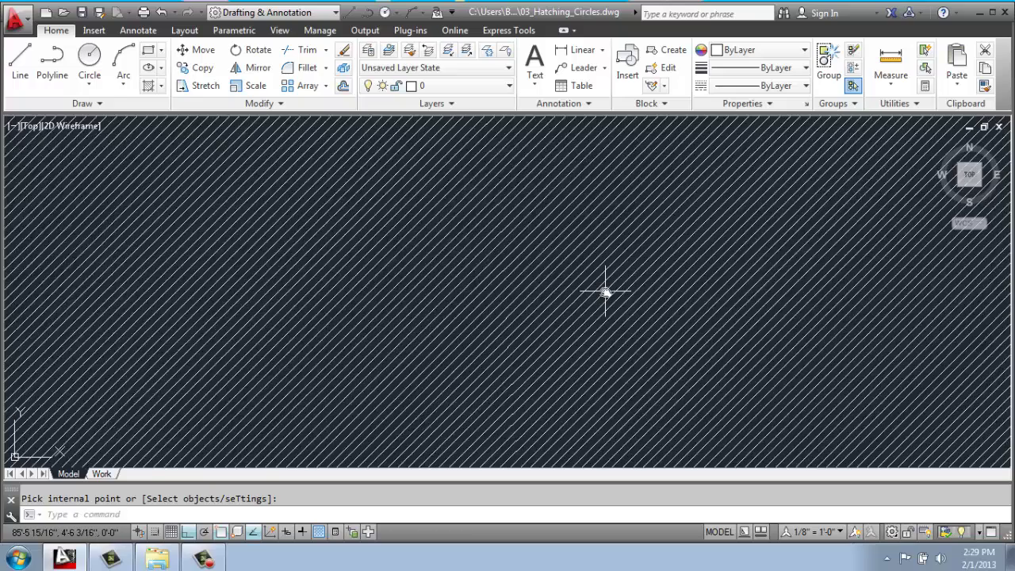
scroll(606, 292, down, 12)
middle_drag(605, 291, 659, 301)
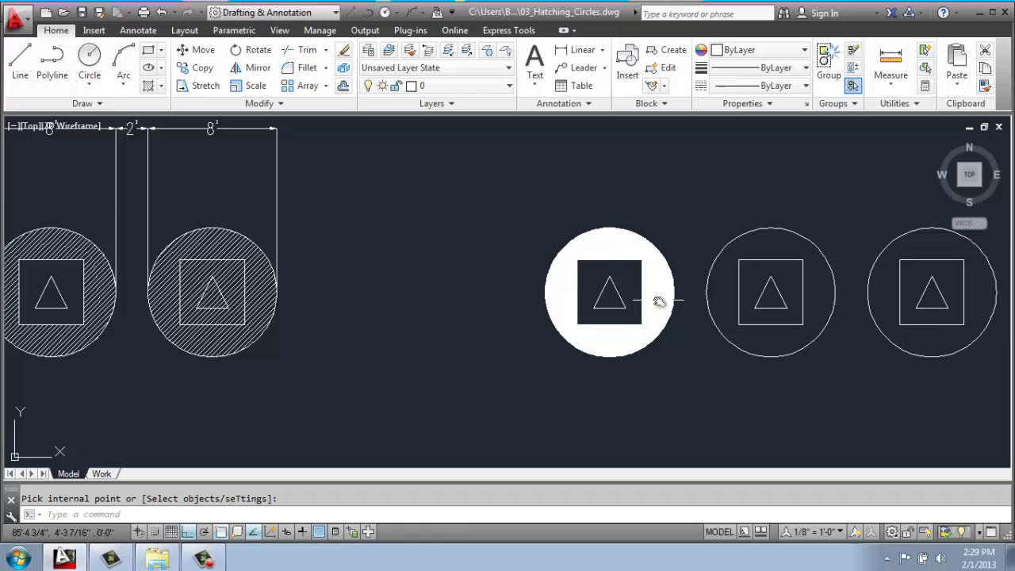
scroll(659, 302, up, 2)
click(658, 299)
key(Return)
click(658, 299)
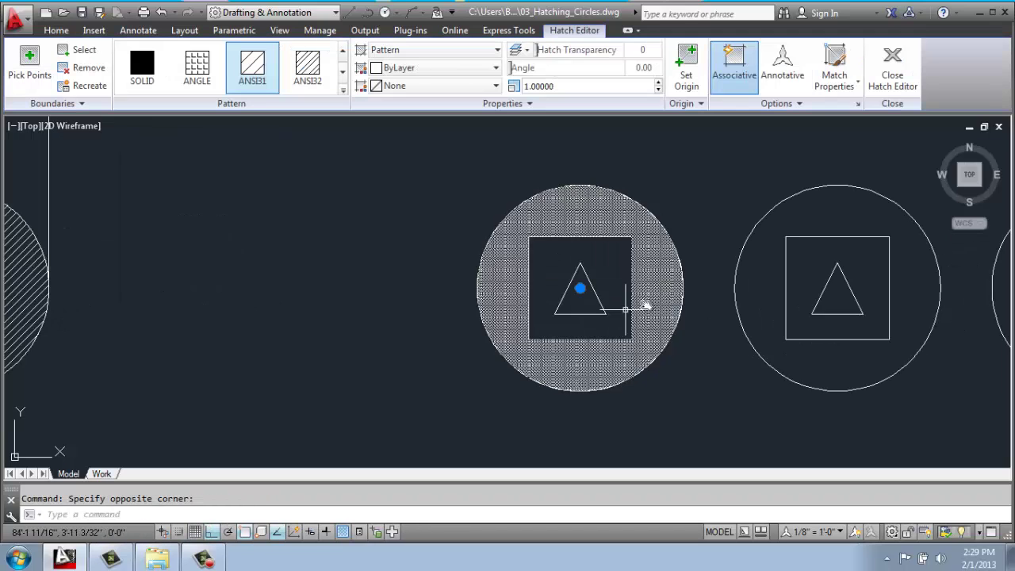
- Change the selected hatch's scale from 1 to 20 and close the Hatch Editor
click(574, 85)
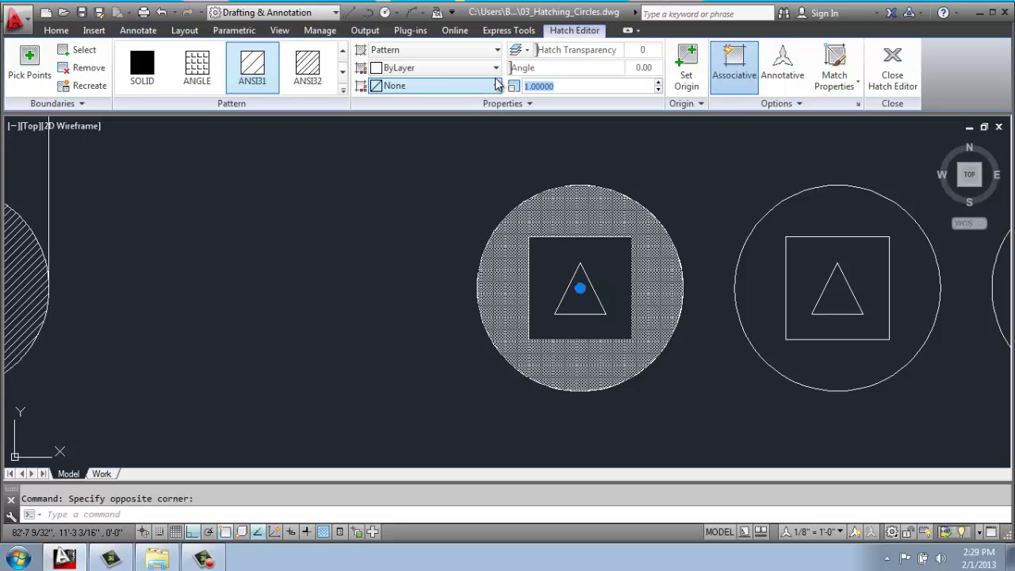
text(20)
key(Return)
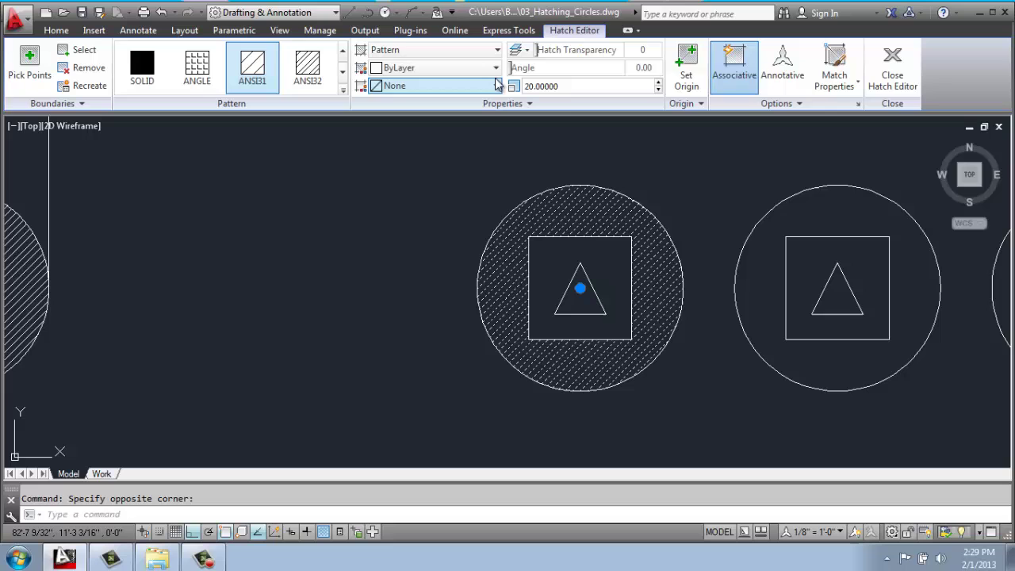
click(891, 78)
scroll(634, 215, down, 2)
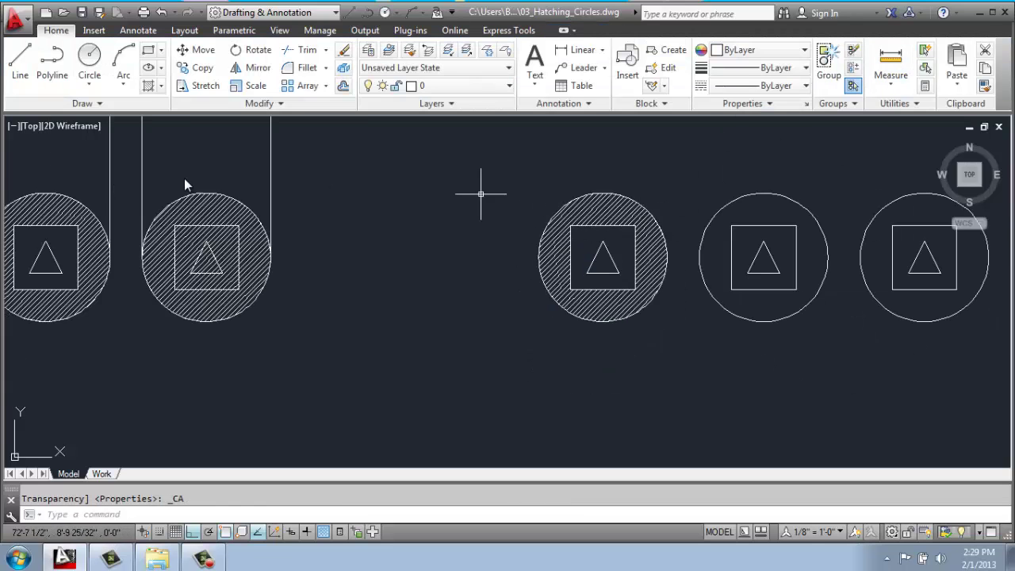
scroll(738, 279, down, 2)
middle_drag(720, 275, 675, 262)
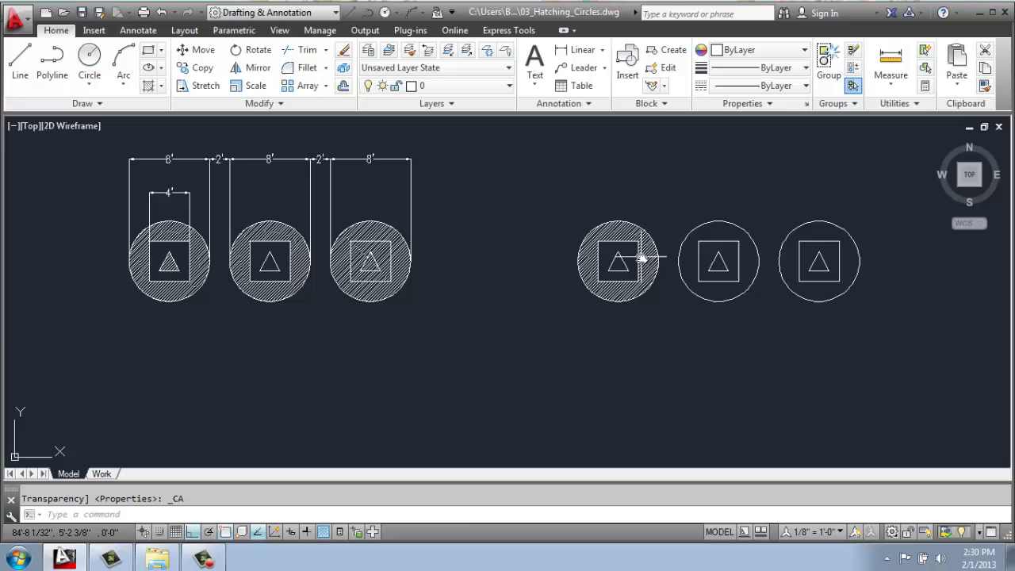
- Hatch the first circle's triangle and the middle circle's ring with ANSI31 at scale 20
click(148, 87)
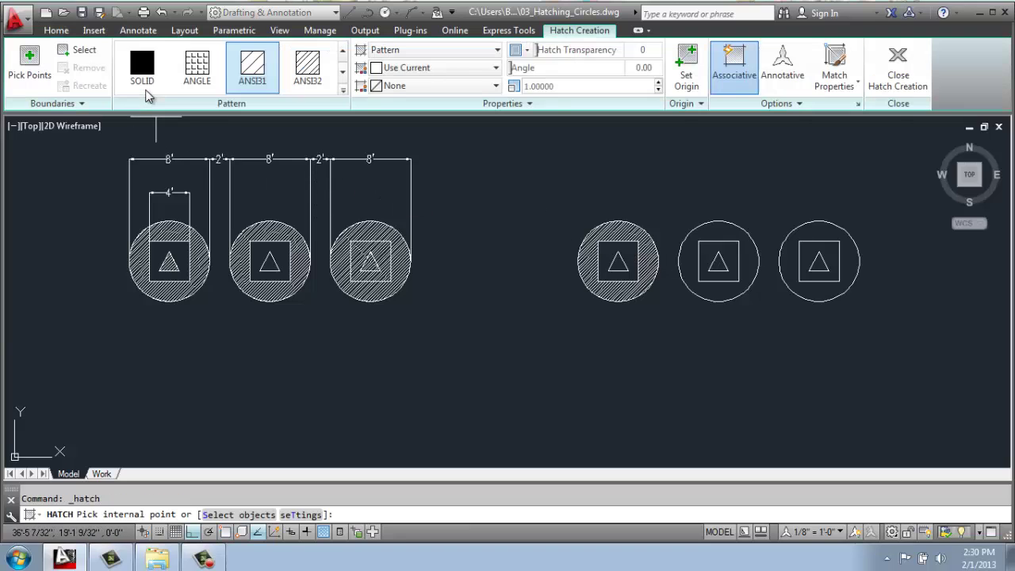
click(30, 62)
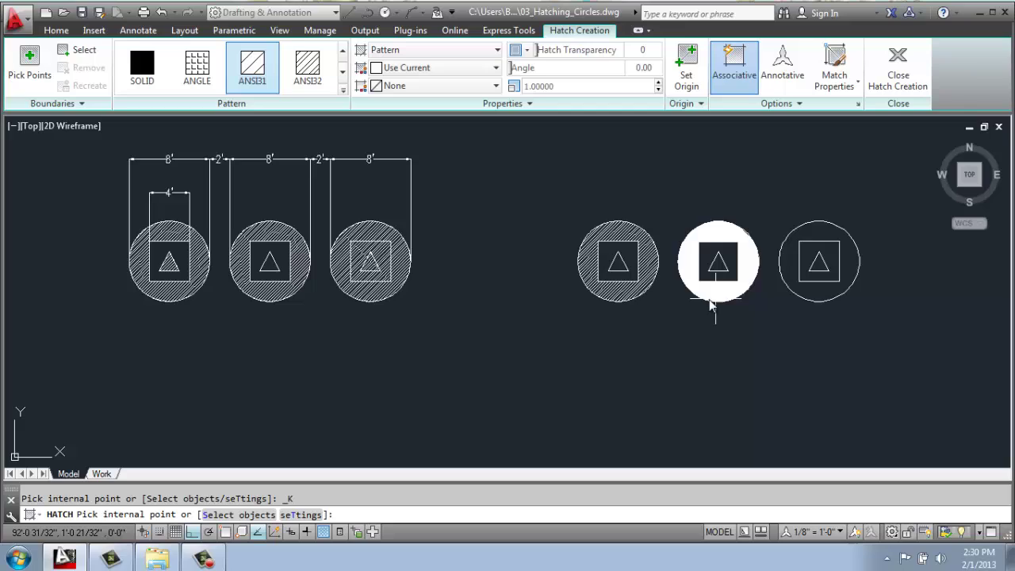
click(617, 270)
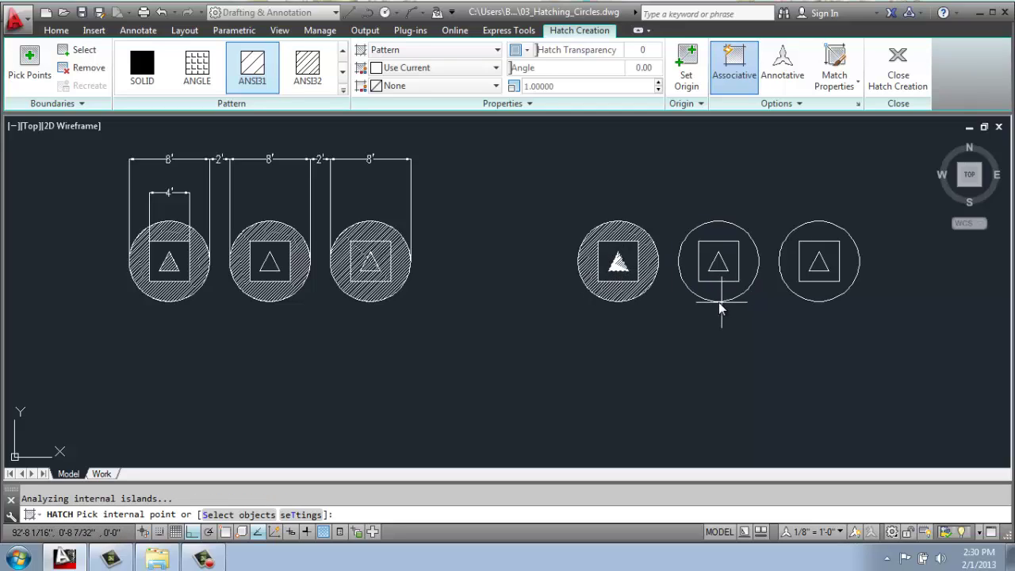
click(555, 86)
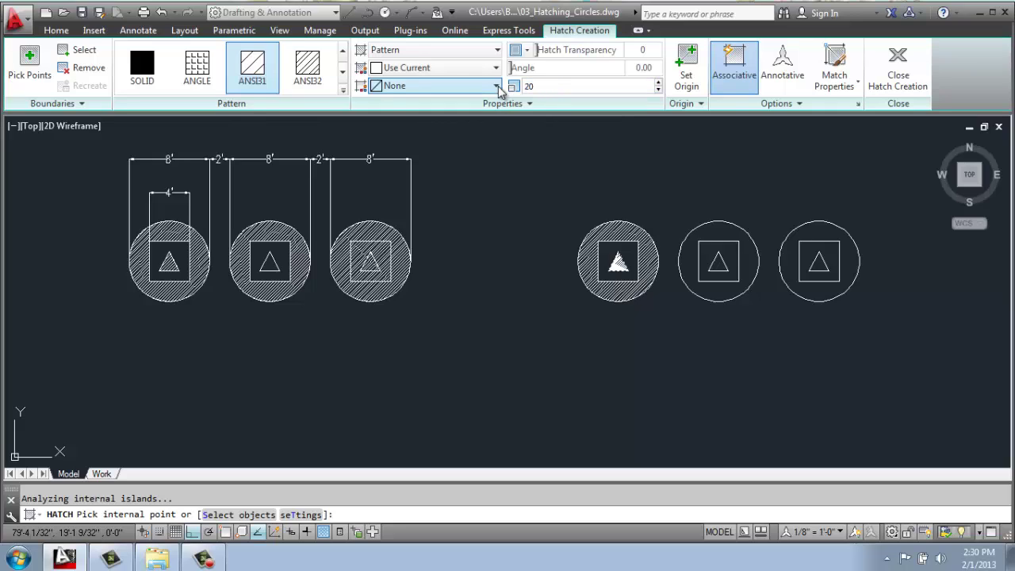
key(Return)
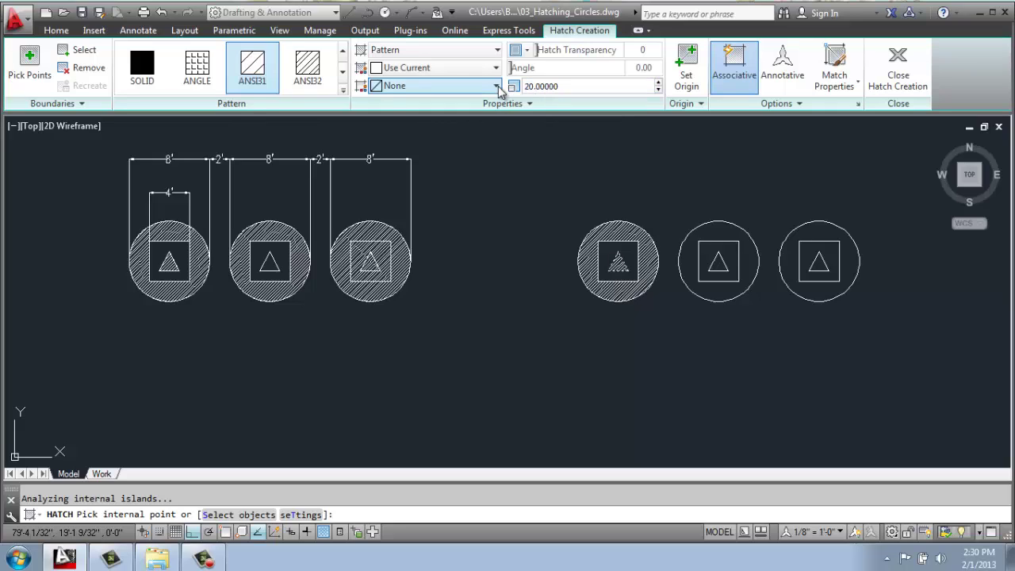
click(723, 231)
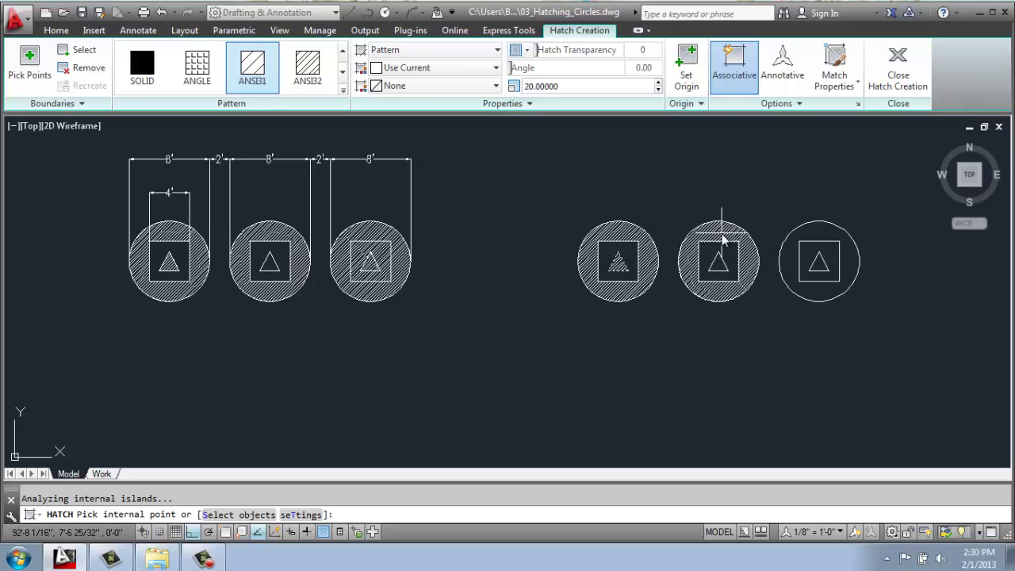
click(723, 236)
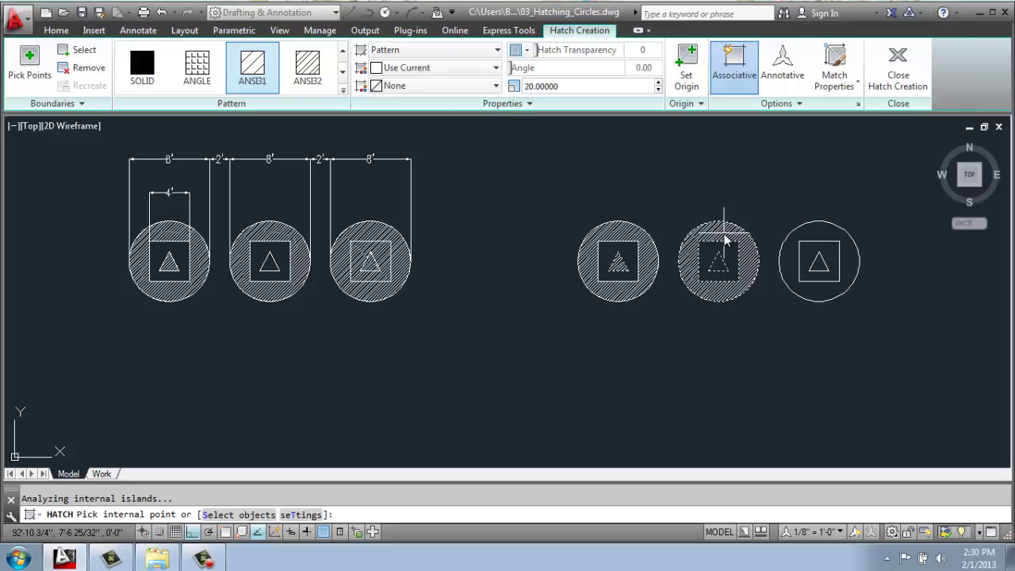
key(Return)
scroll(734, 241, up, 4)
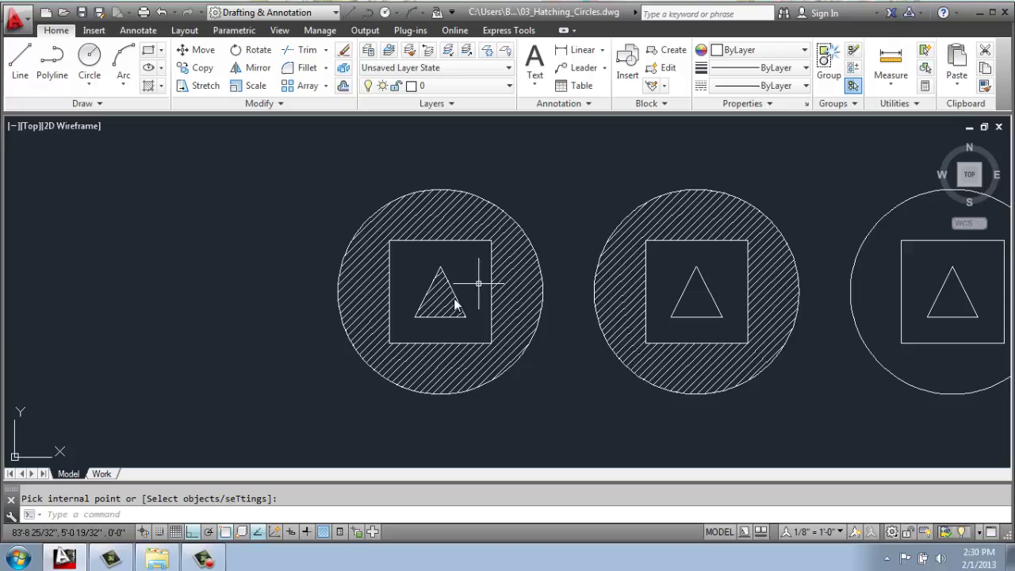
key(Escape)
click(463, 228)
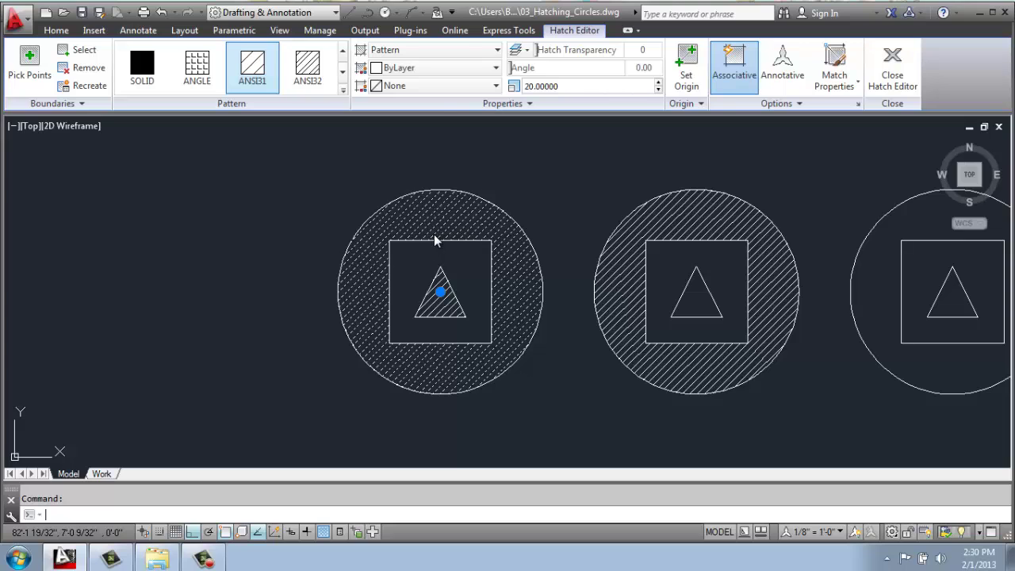
key(Escape)
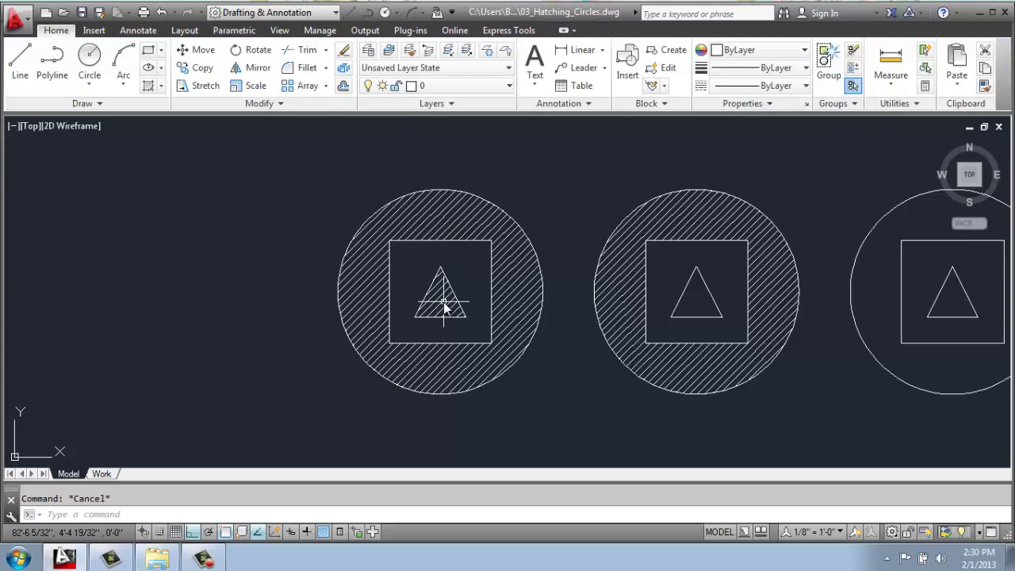
click(444, 308)
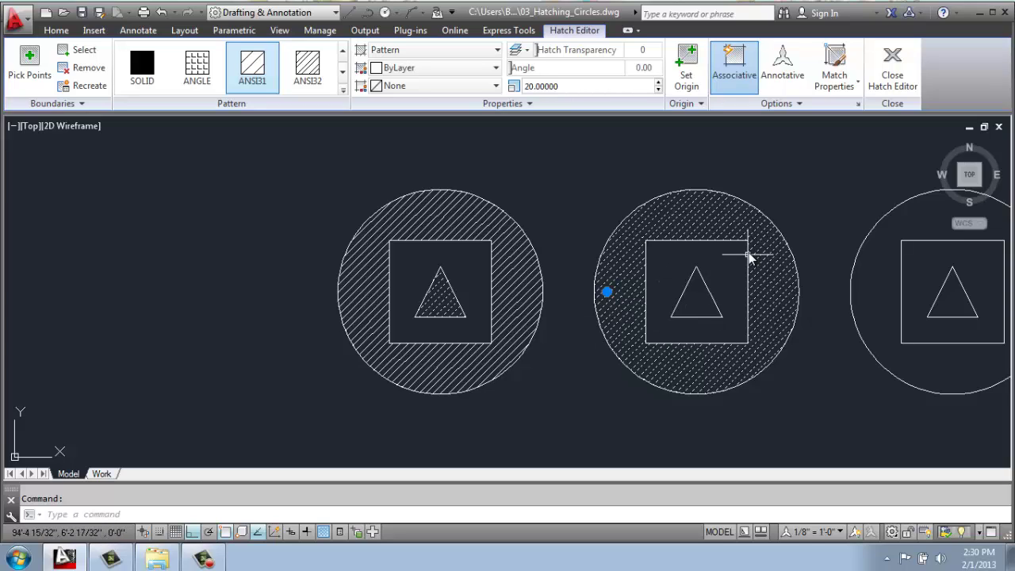
key(Escape)
scroll(658, 269, down, 2)
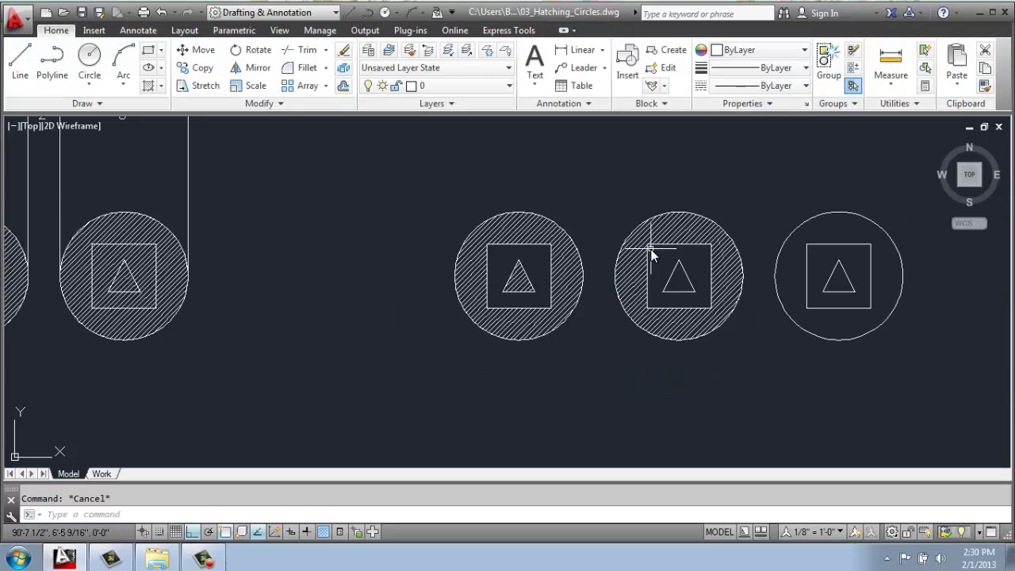
middle_drag(737, 215, 604, 211)
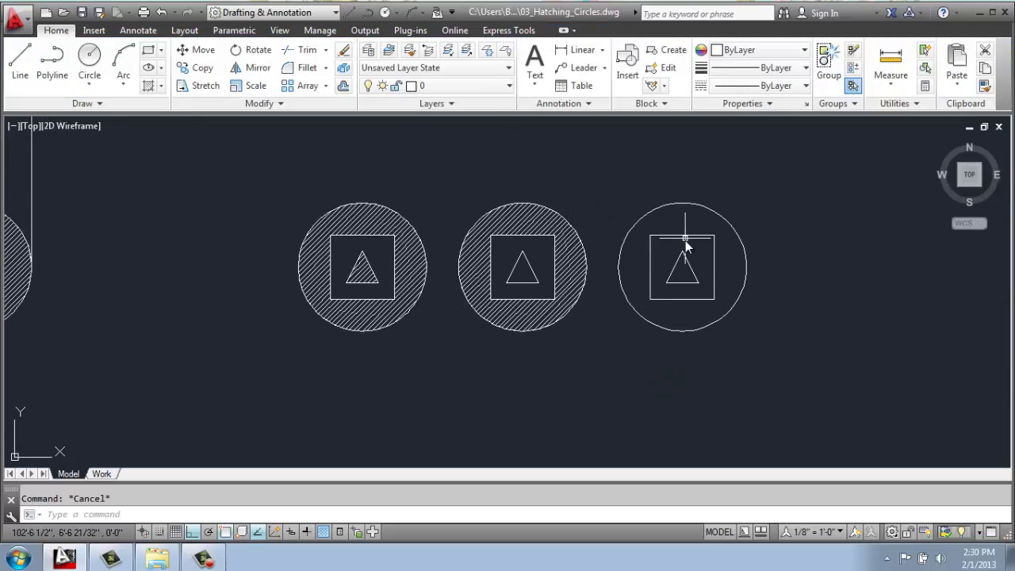
scroll(686, 227, down, 2)
middle_drag(389, 239, 429, 241)
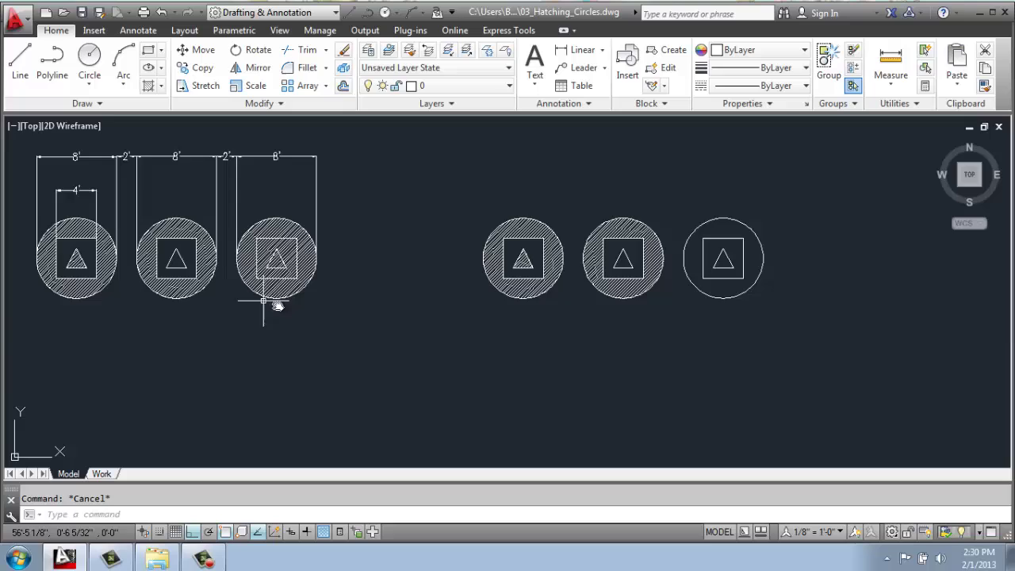
scroll(244, 254, up, 8)
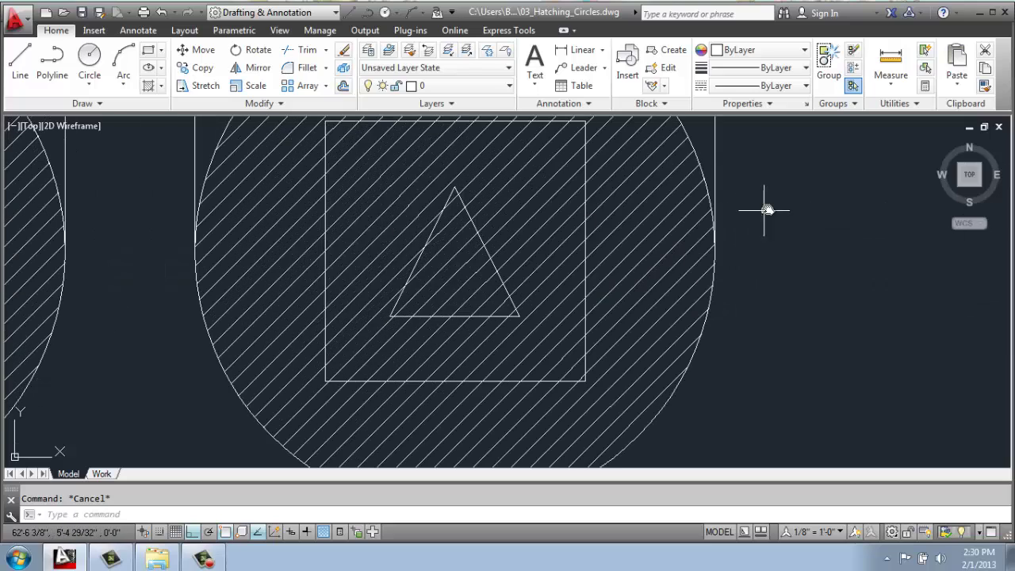
scroll(766, 211, down, 8)
middle_drag(748, 211, 435, 272)
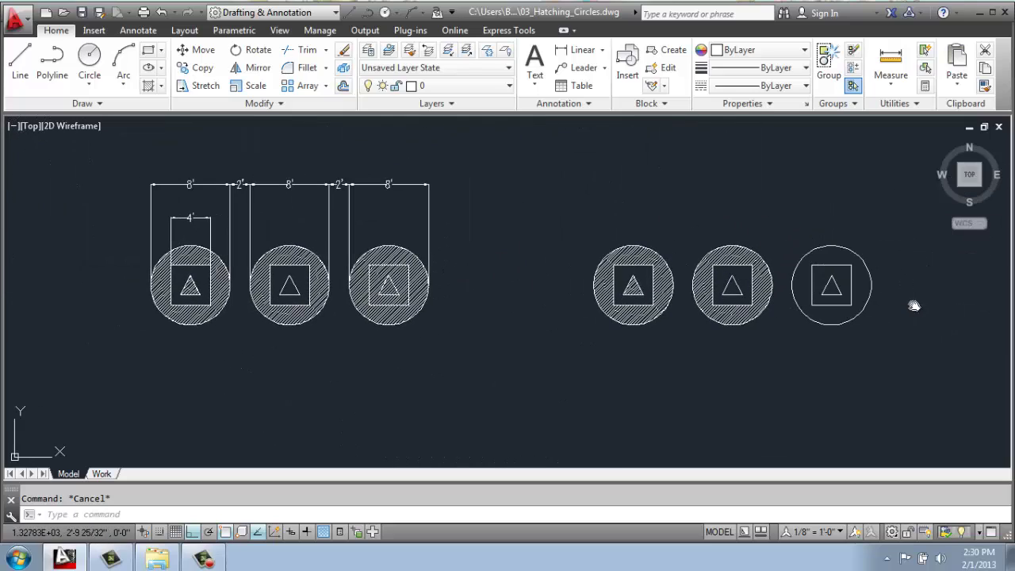
middle_drag(944, 307, 885, 326)
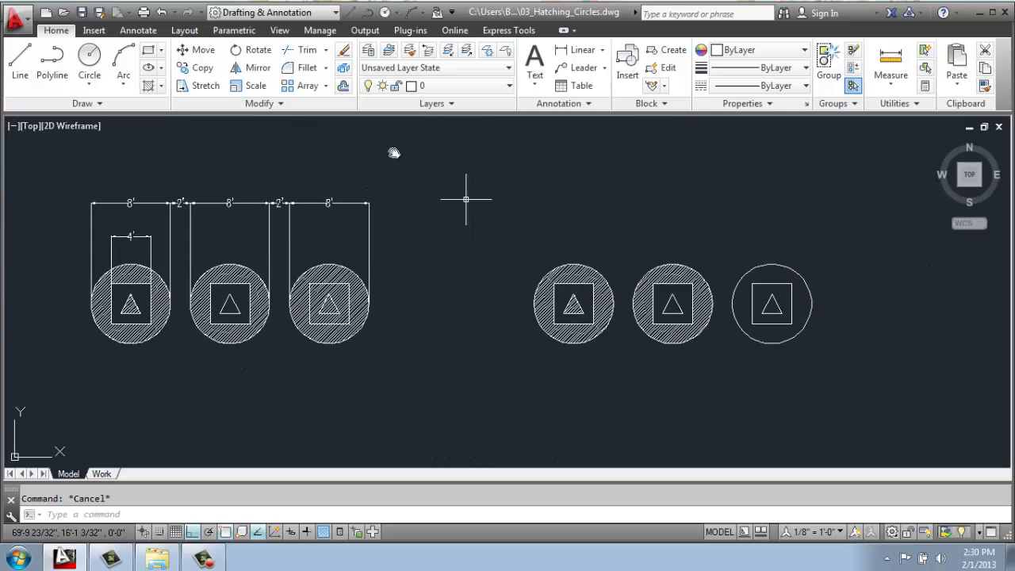
- Attempt a hatch on the third circle and its triangle, then undo the unwanted result
click(148, 87)
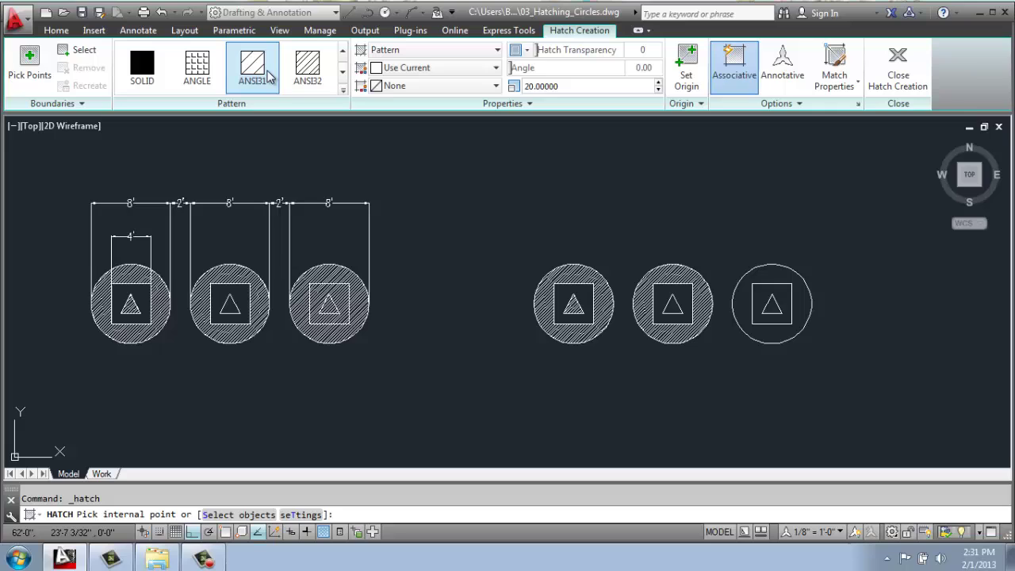
click(29, 65)
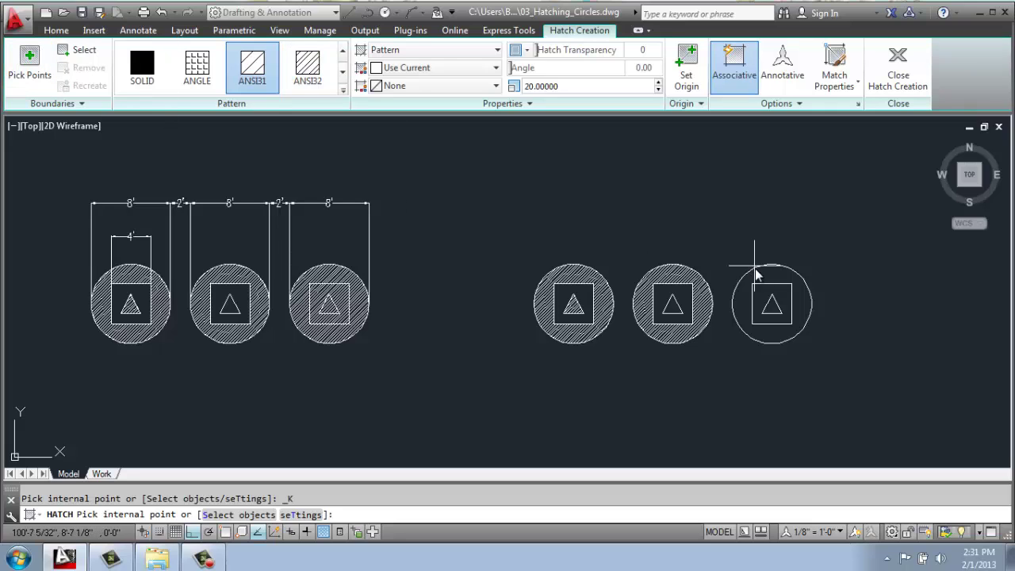
click(773, 307)
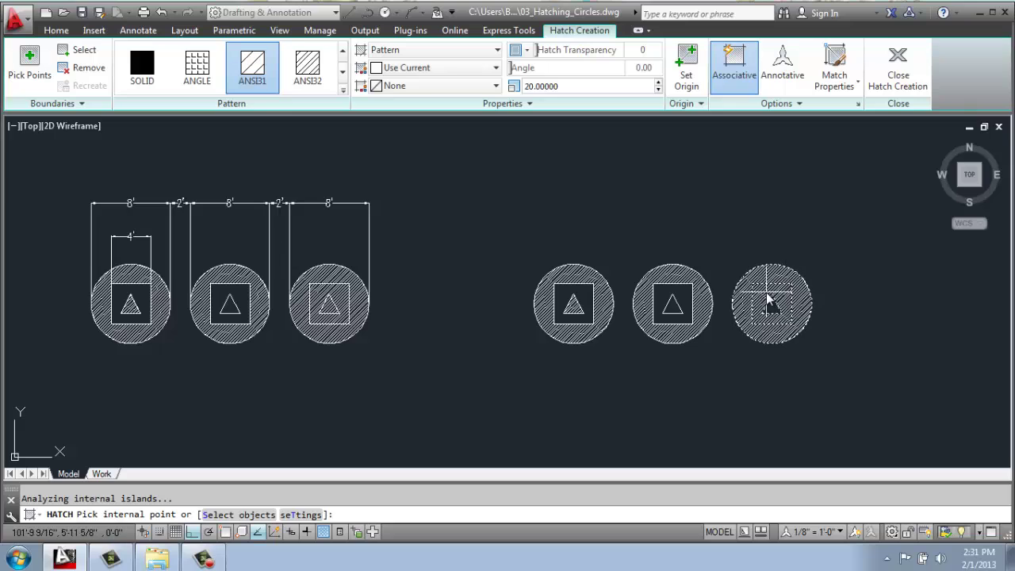
click(766, 292)
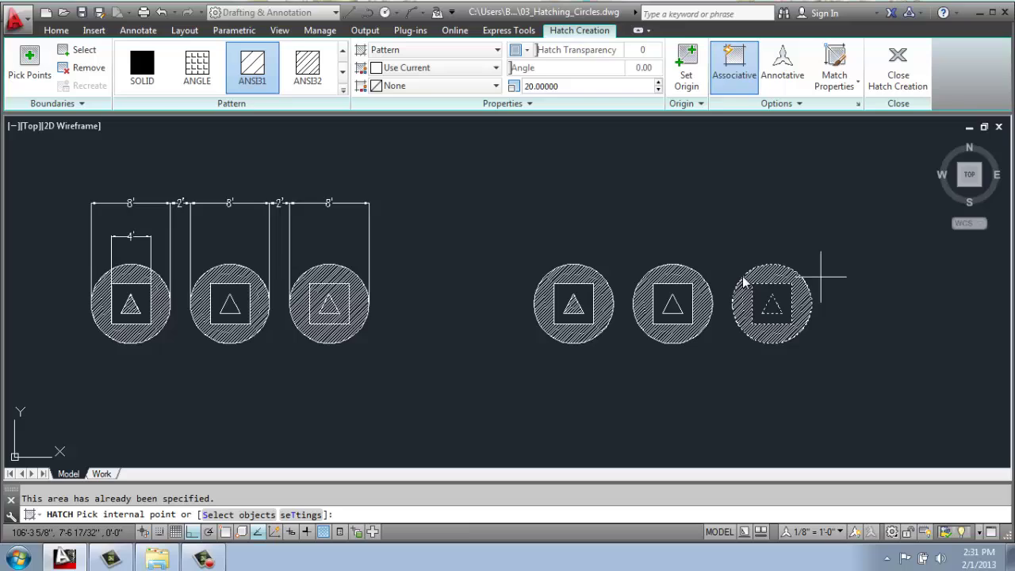
click(80, 52)
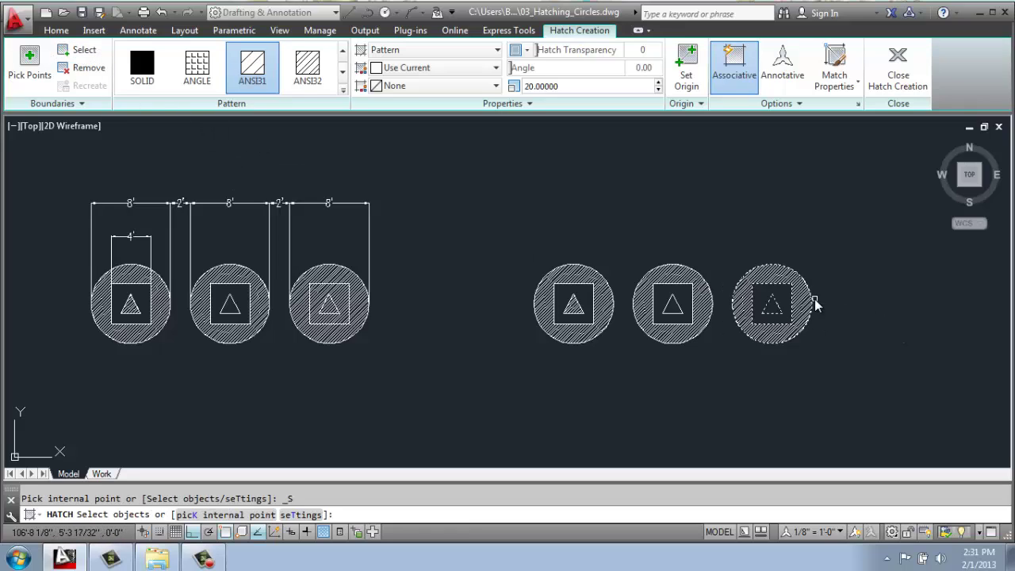
click(813, 302)
click(775, 305)
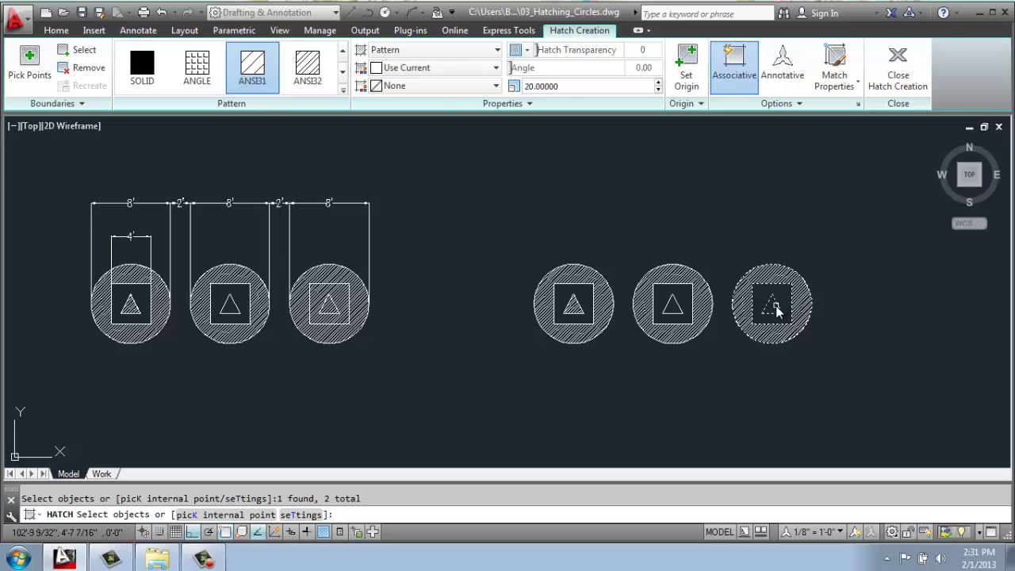
key(Escape)
key(ctrl+z)
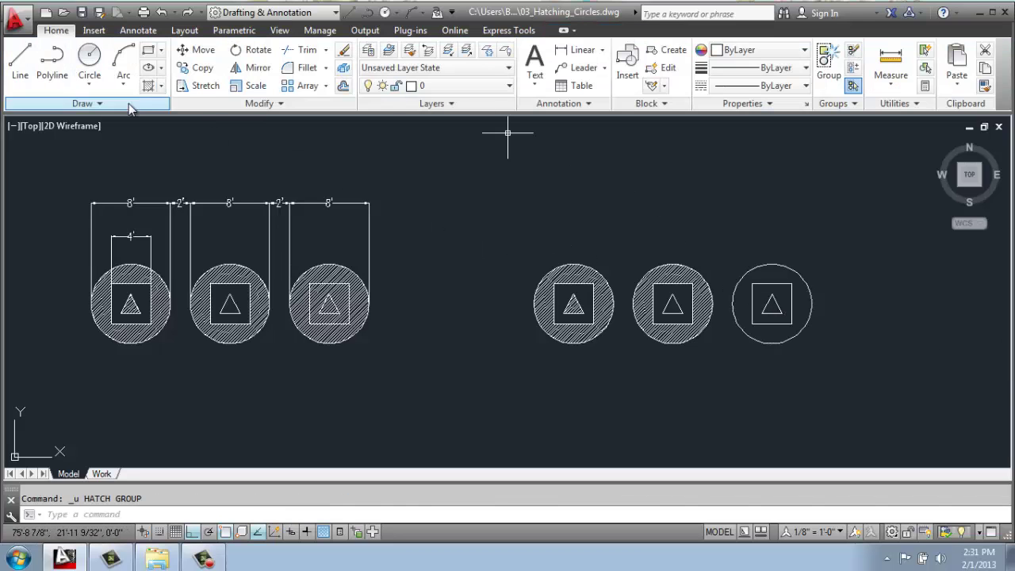
- Hatch the rightmost circle of the second row with ANSI31 at scale 20
click(148, 87)
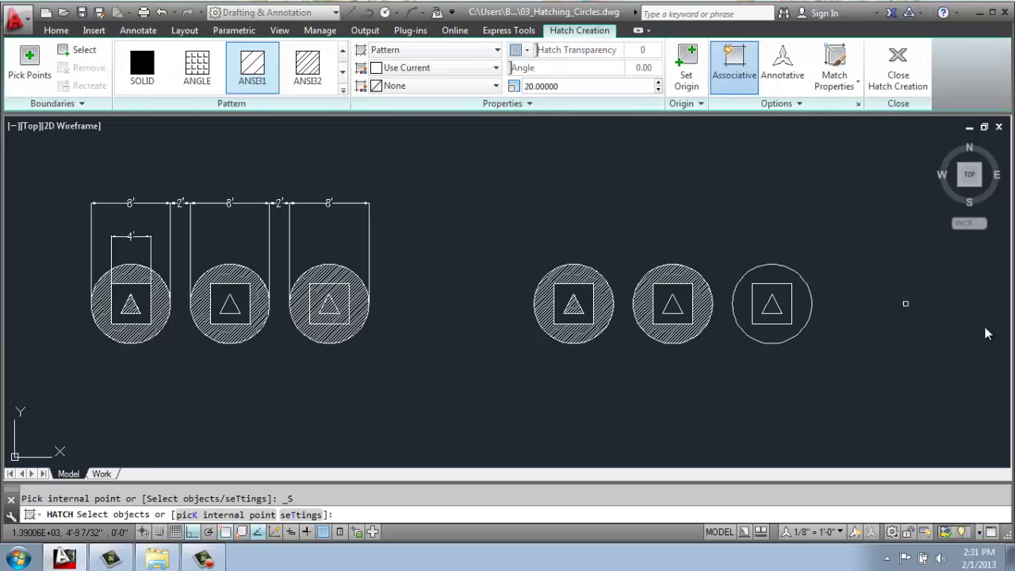
click(797, 286)
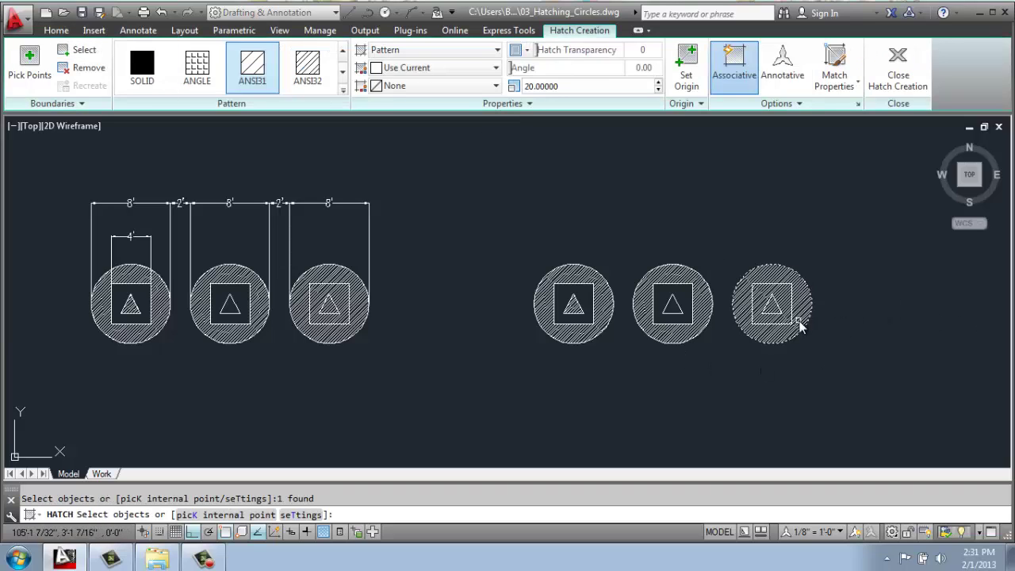
scroll(808, 328, up, 4)
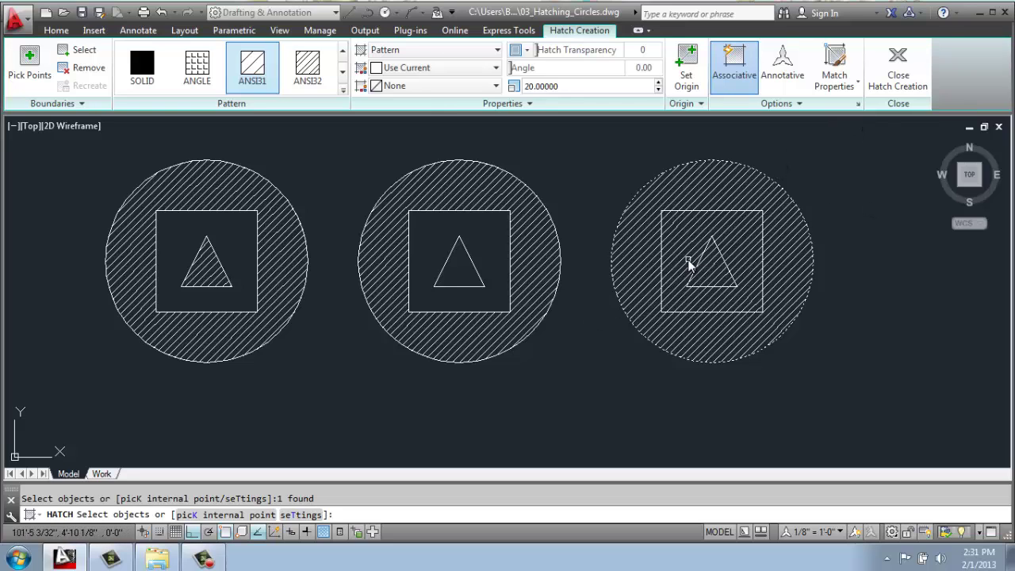
key(Return)
scroll(754, 297, down, 3)
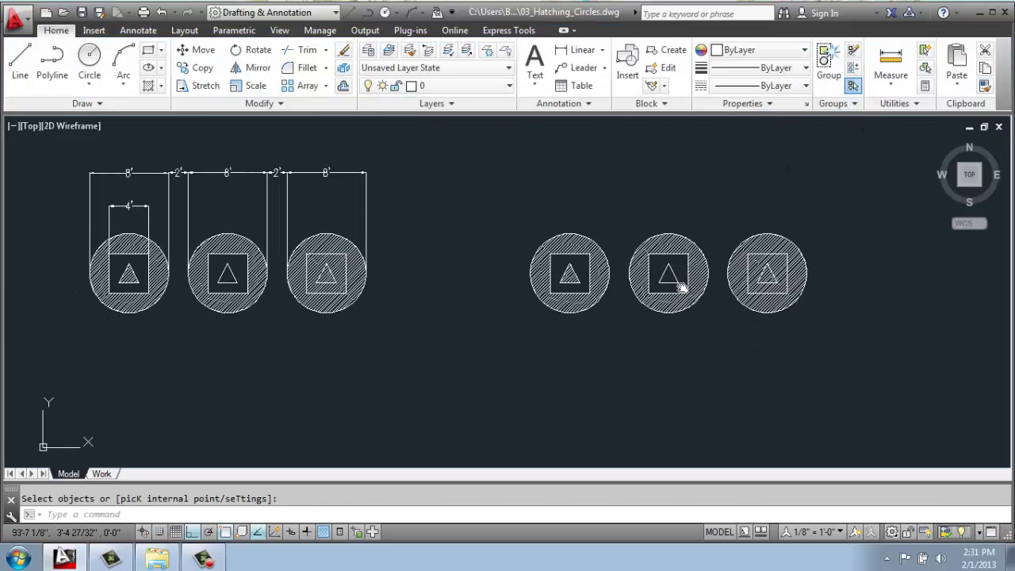